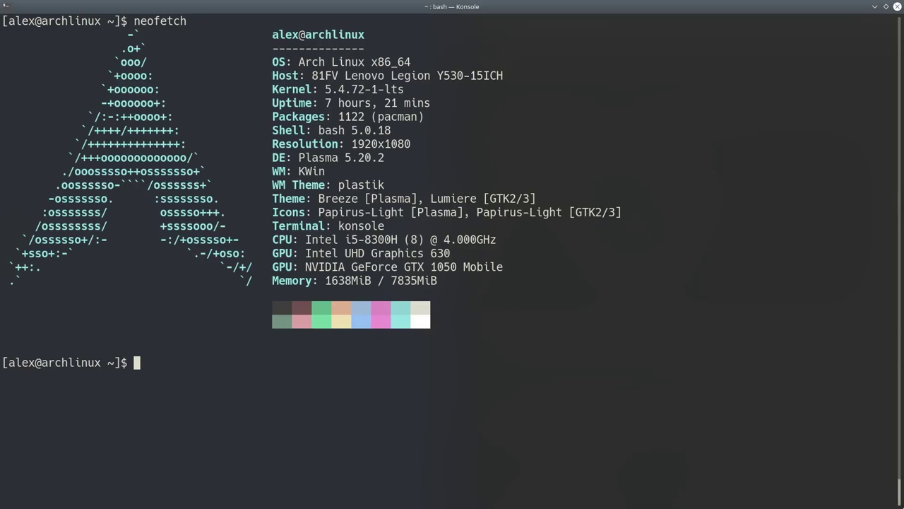
- Clear the terminal and search the package repositories for RetroArch by running sudo pacman -Ss retroarch
key(ctrl+l)
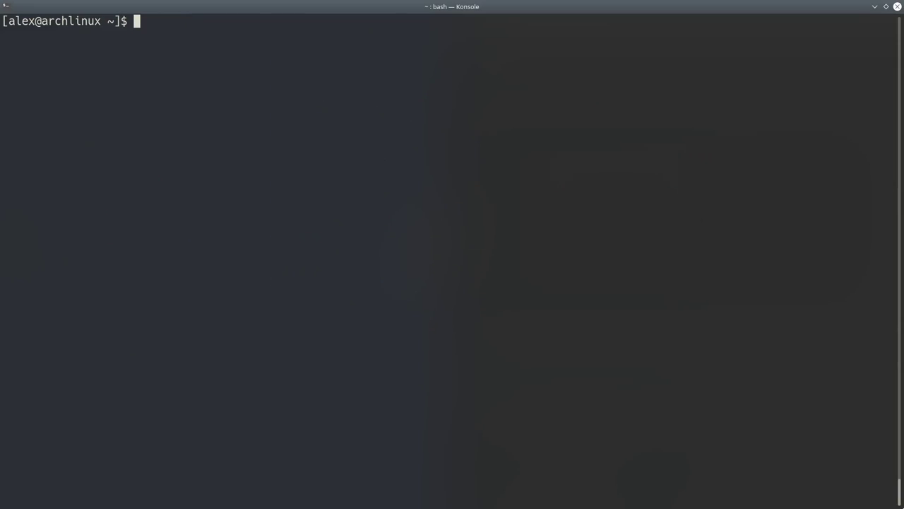
text(sudo pacman -)
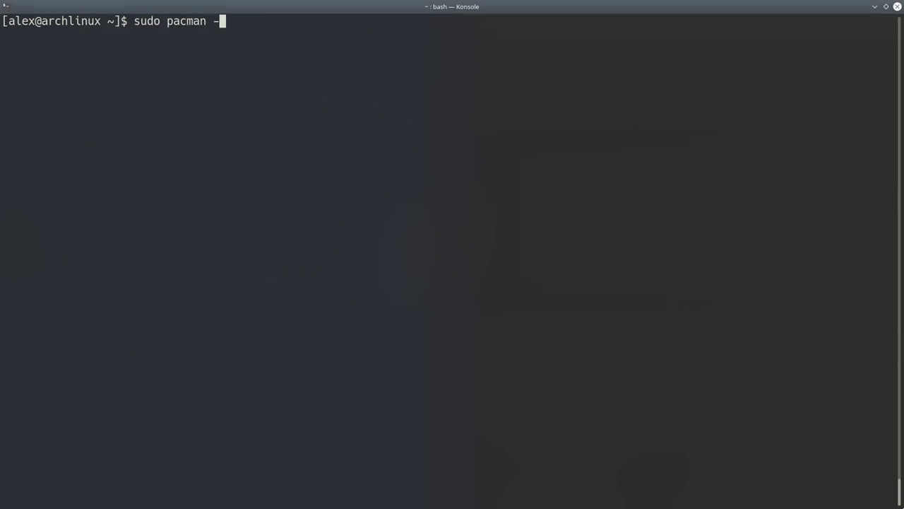
text(S retroarch)
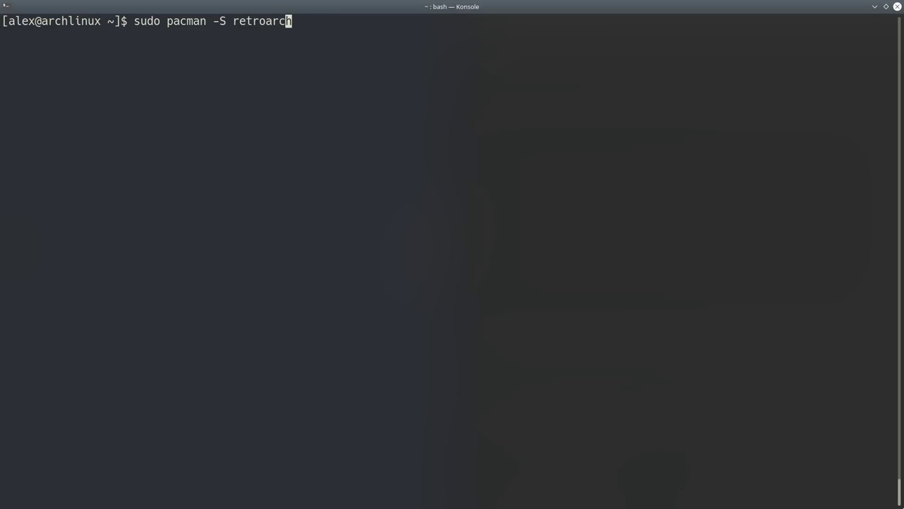
text(s)
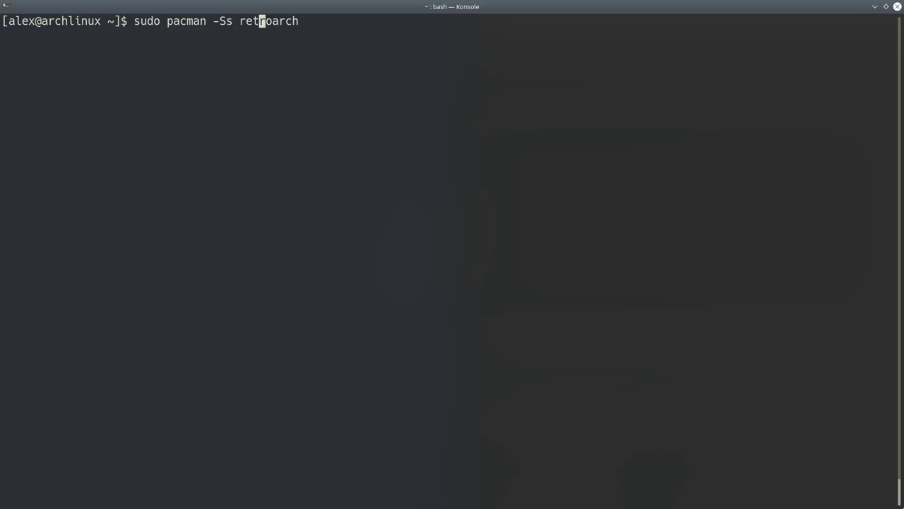
key(Return)
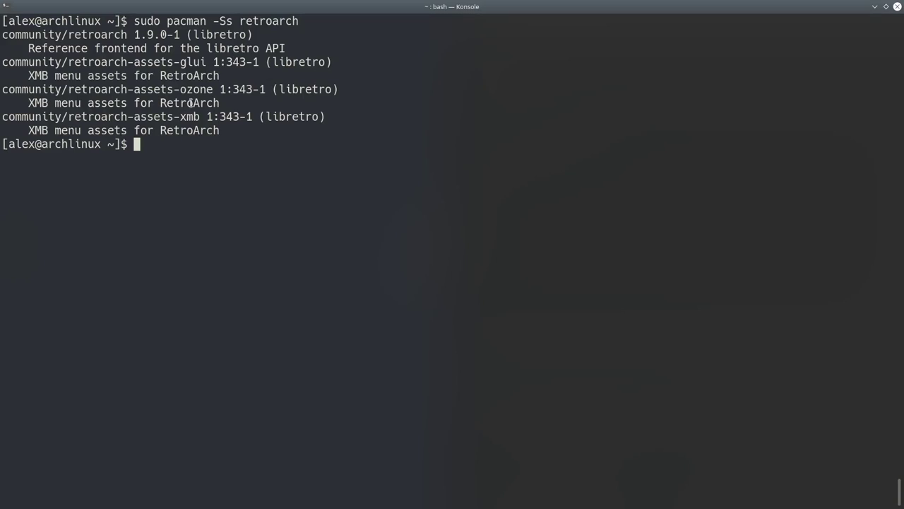
drag(274, 61, 322, 62)
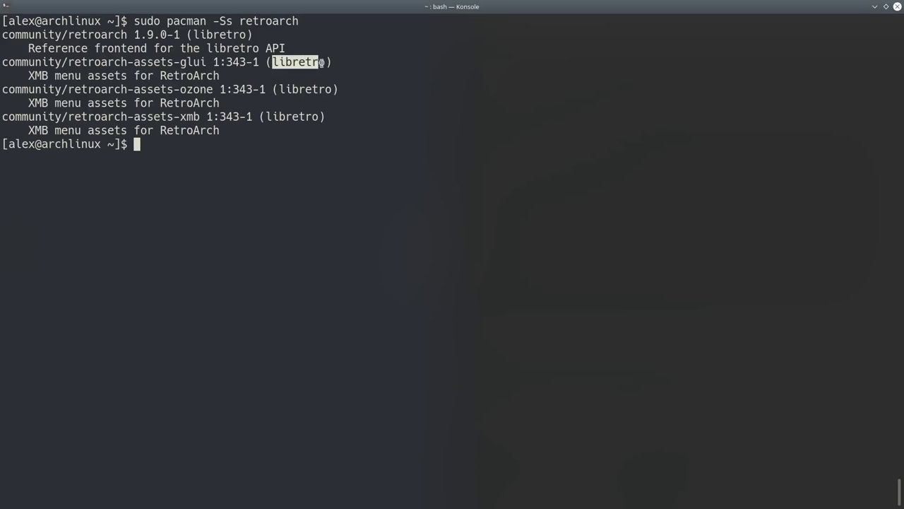
triple_click(406, 162)
click(406, 162)
- Start a sudo pacman -S install command with retroarch as the first package, without running it
text(sudo )
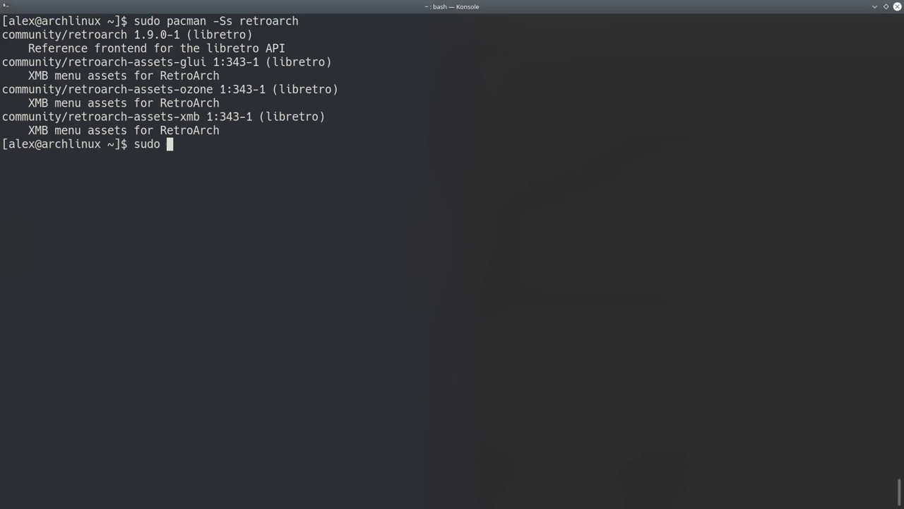
text(pacman -S libret)
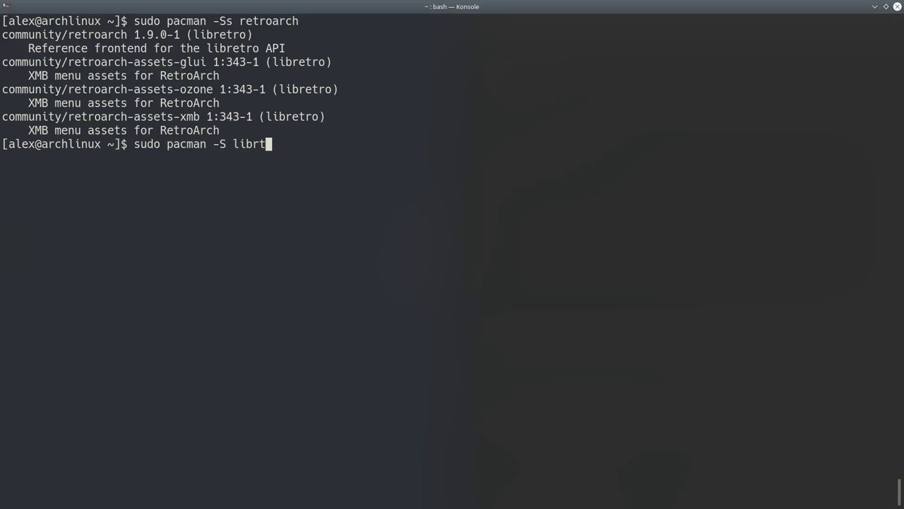
text(r)
key(BackSpace)
text(tro)
key(BackSpace)
key(BackSpace)
key(BackSpace)
key(BackSpace)
key(BackSpace)
key(BackSpace)
key(BackSpace)
key(BackSpace)
text(retroarch)
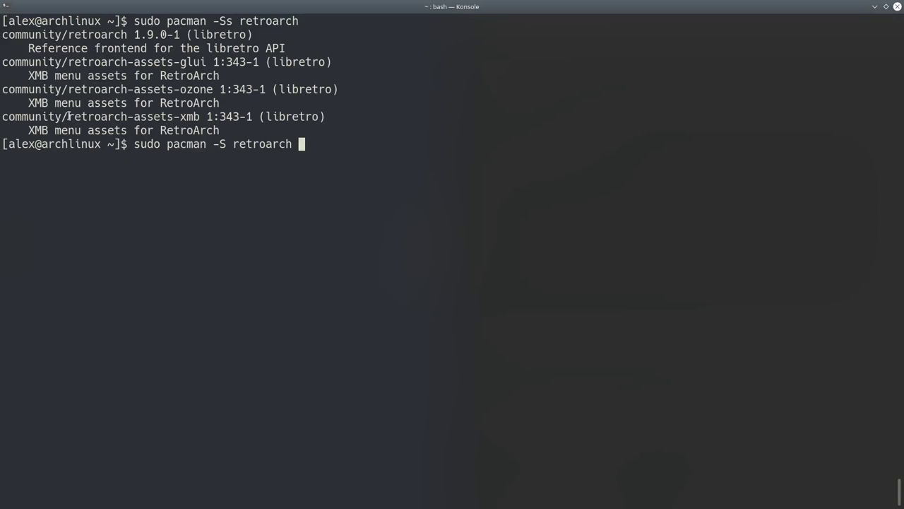
- Add the packages retroarch-assets-xmb, retroarch-assets-ozone and retroarch-assets-glui from the search results to the install command
drag(68, 115, 194, 116)
middle_click(429, 133)
drag(68, 89, 214, 87)
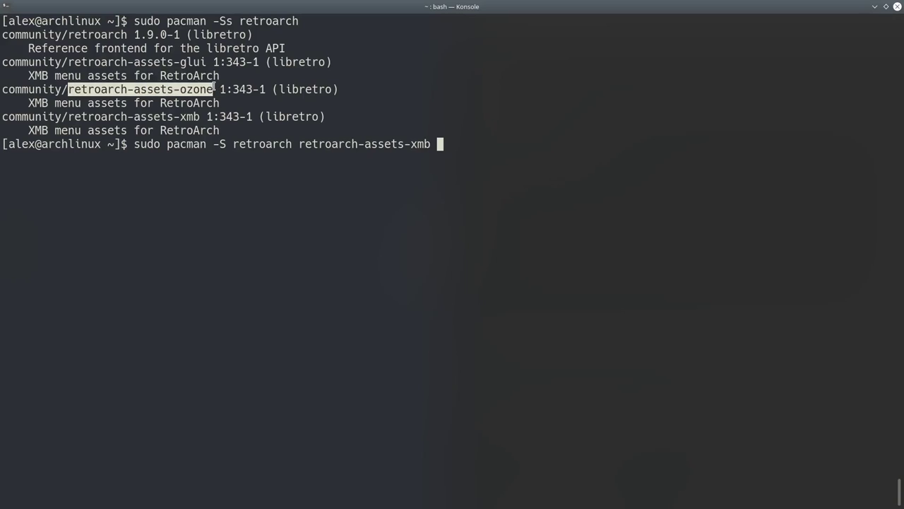
middle_click(470, 113)
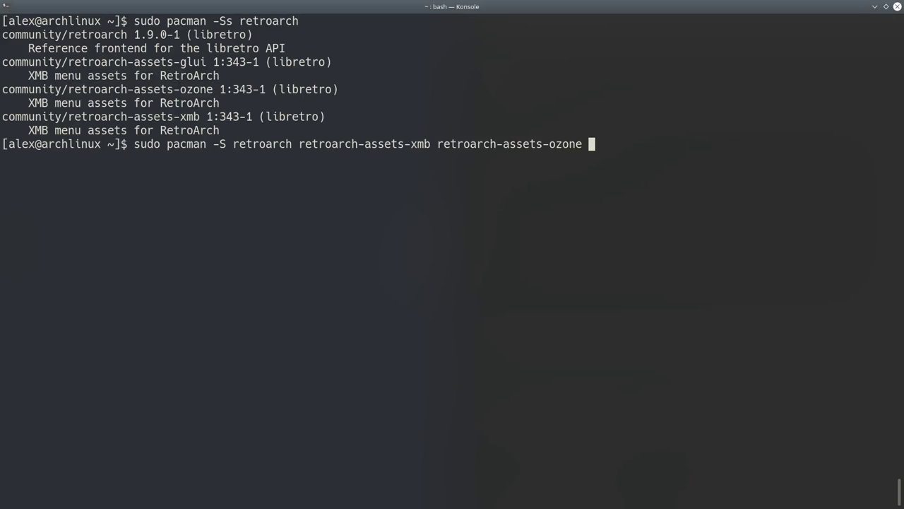
drag(68, 61, 200, 61)
middle_click(546, 119)
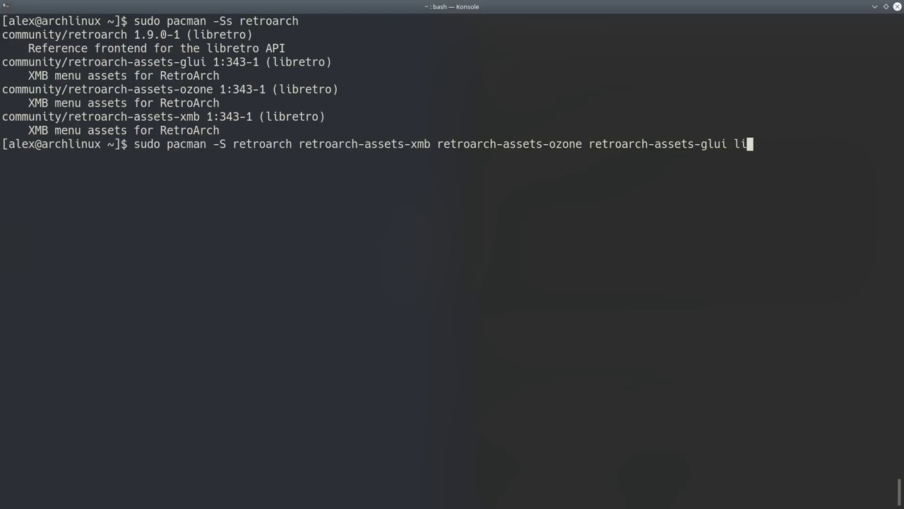
- Add the libretro-mupen64plus-next package to the install command and install all listed packages
text(libretro)
key(ctrl+l)
text(-mupen64plu)
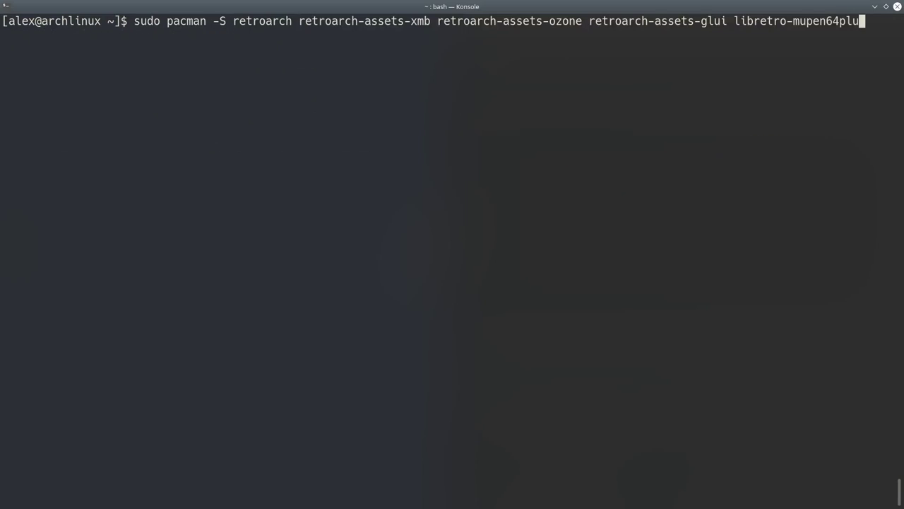
text(s-net)
key(BackSpace)
text(xt)
key(Return)
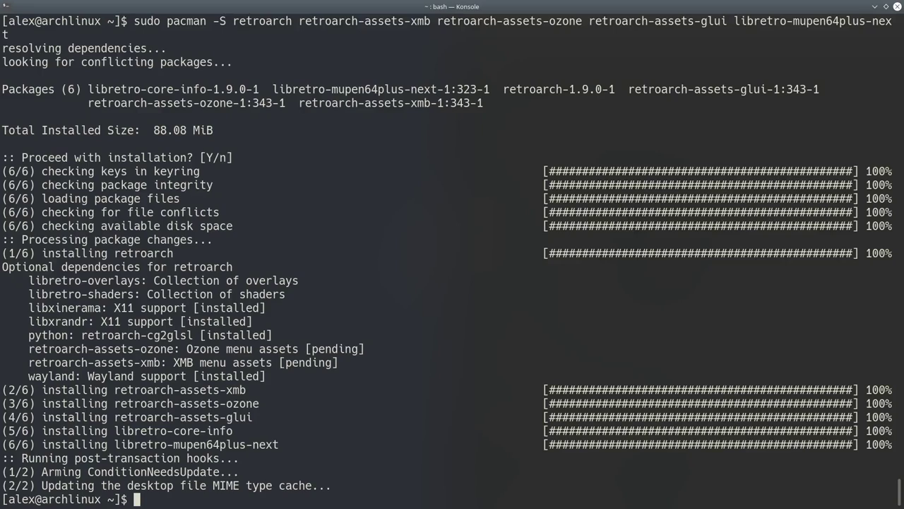
- Clear the terminal, launch RetroArch with the retroarch command and maximize its window
key(ctrl+l)
text(retroarch)
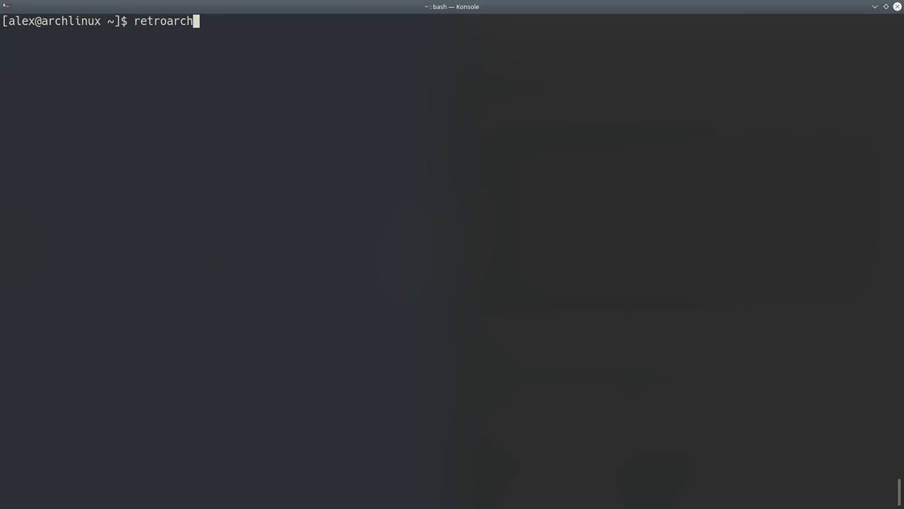
key(Return)
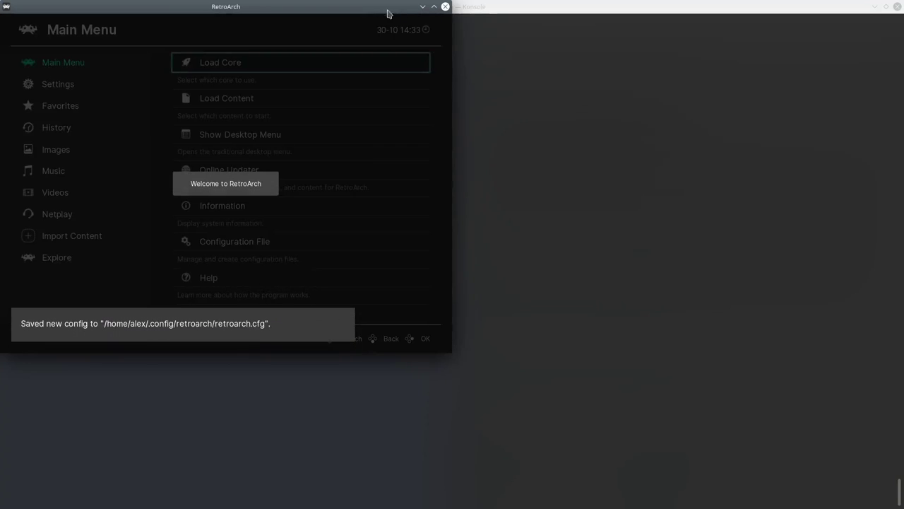
click(434, 6)
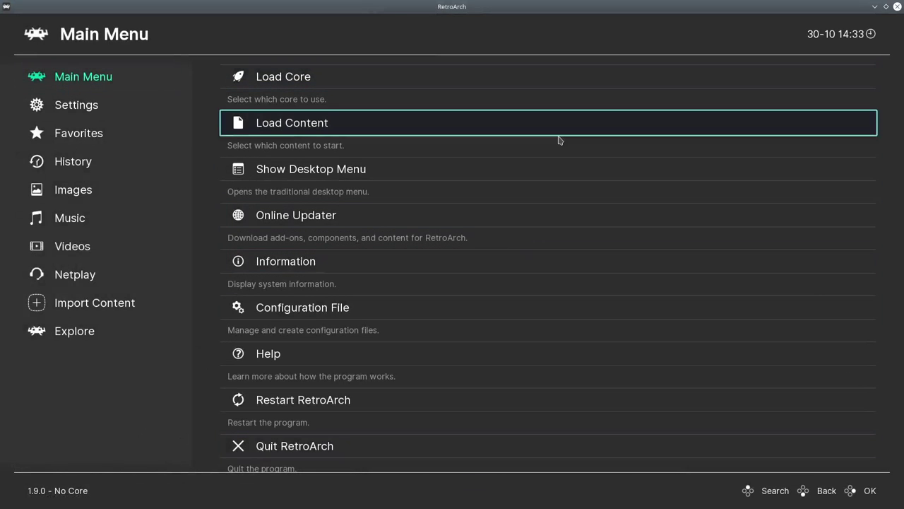
scroll(560, 140, down, 5)
scroll(559, 140, up, 3)
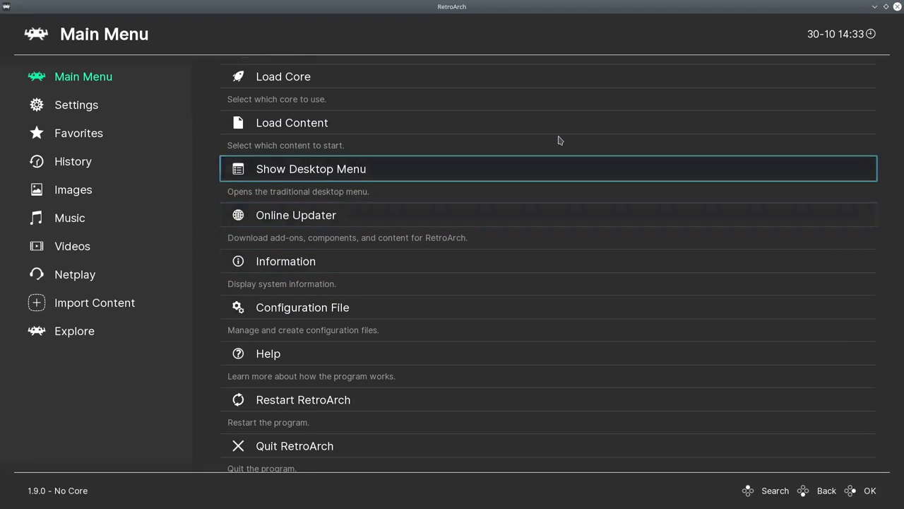
scroll(389, 171, down, 2)
scroll(389, 172, up, 3)
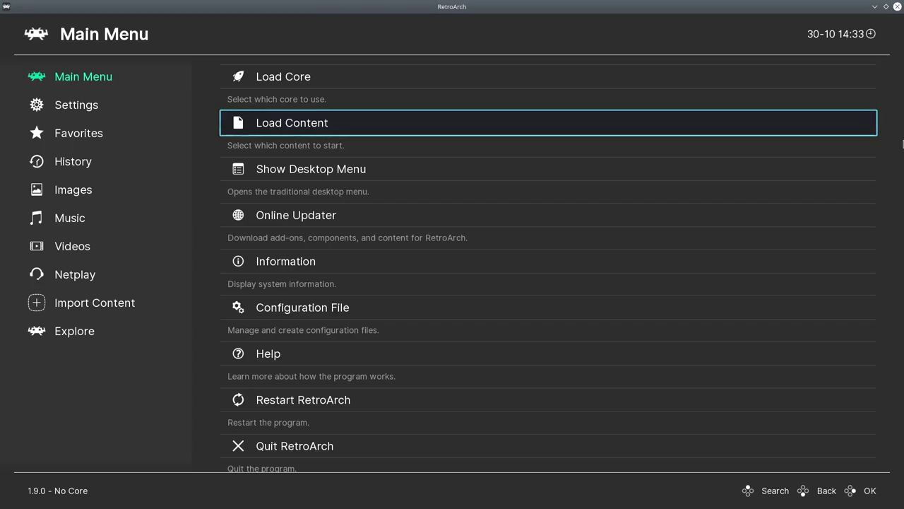
scroll(903, 144, down, 1)
scroll(903, 144, down, 6)
- Load the Nintendo - Nintendo 64 (Mupen64Plus-Next) core
scroll(903, 144, up, 8)
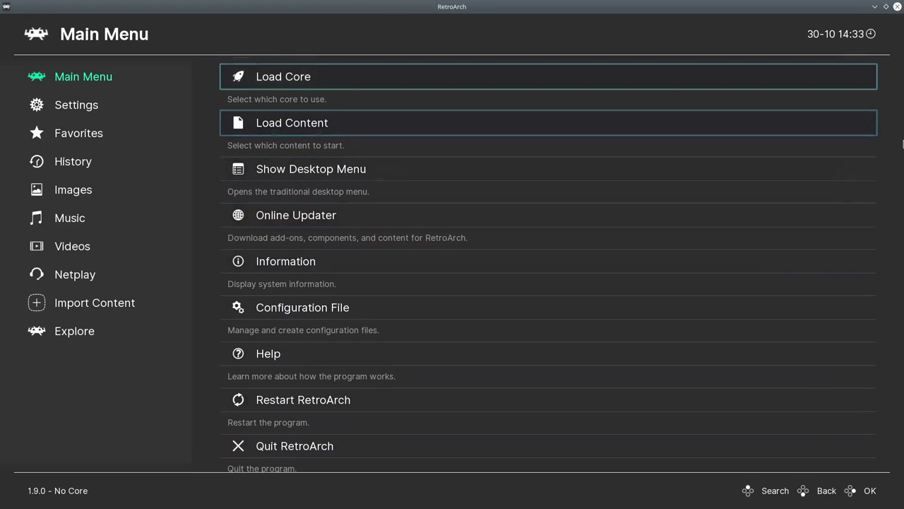
key(Return)
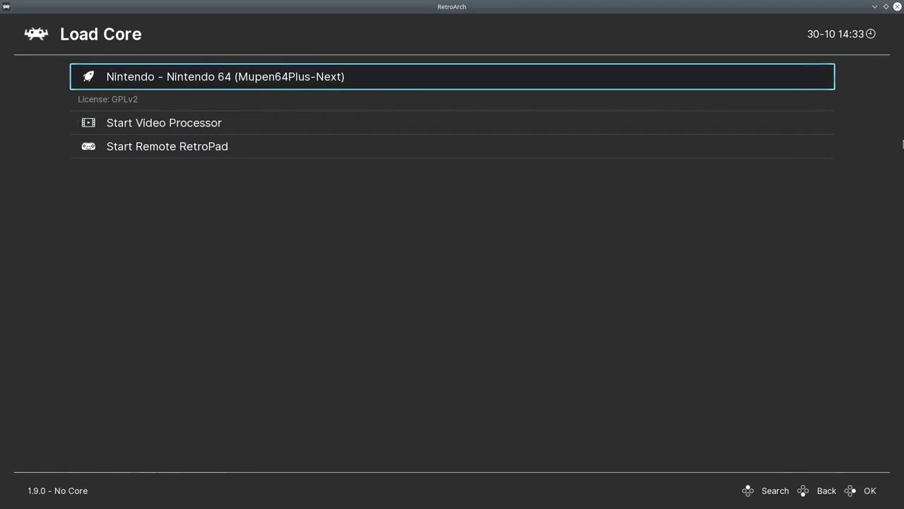
scroll(903, 145, down, 1)
scroll(903, 145, up, 1)
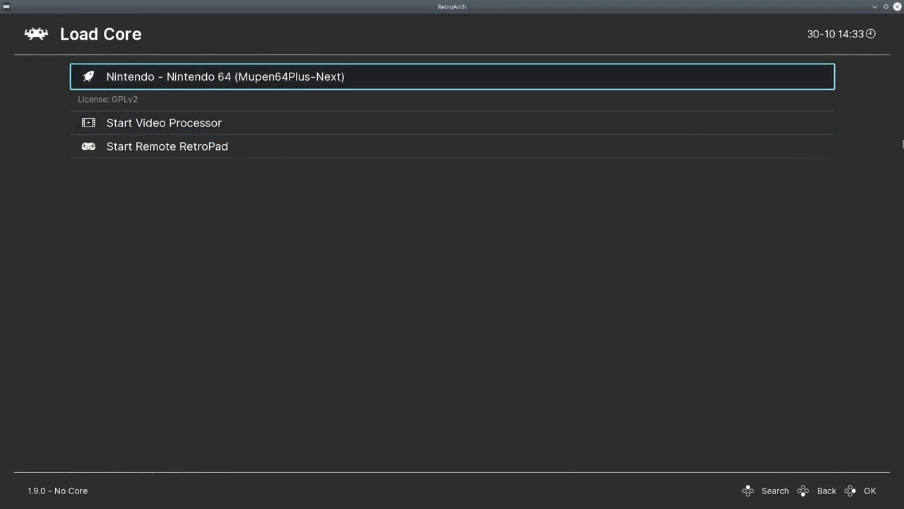
key(Return)
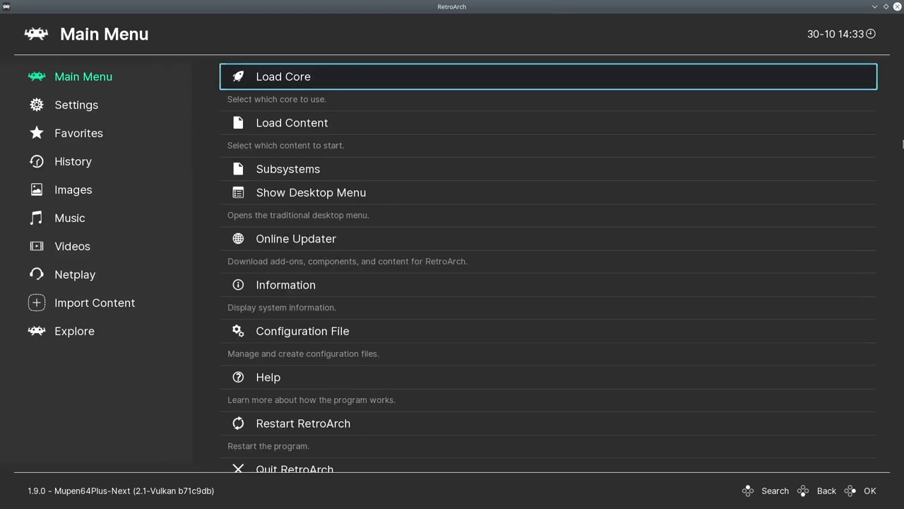
- Load the content file Super Mario 64.z64 from the Desktop folder in the home directory
scroll(903, 144, down, 1)
key(Return)
scroll(902, 144, down, 2)
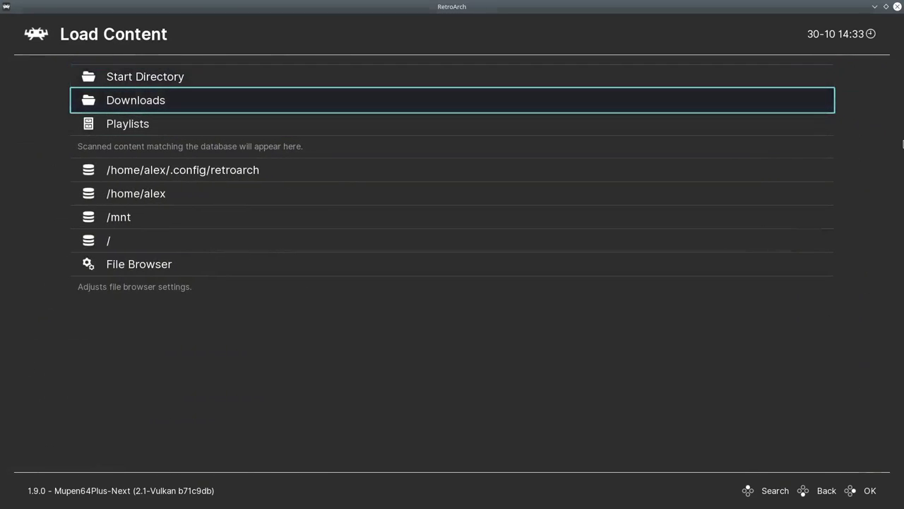
scroll(902, 144, down, 1)
key(Return)
scroll(903, 144, down, 2)
key(Return)
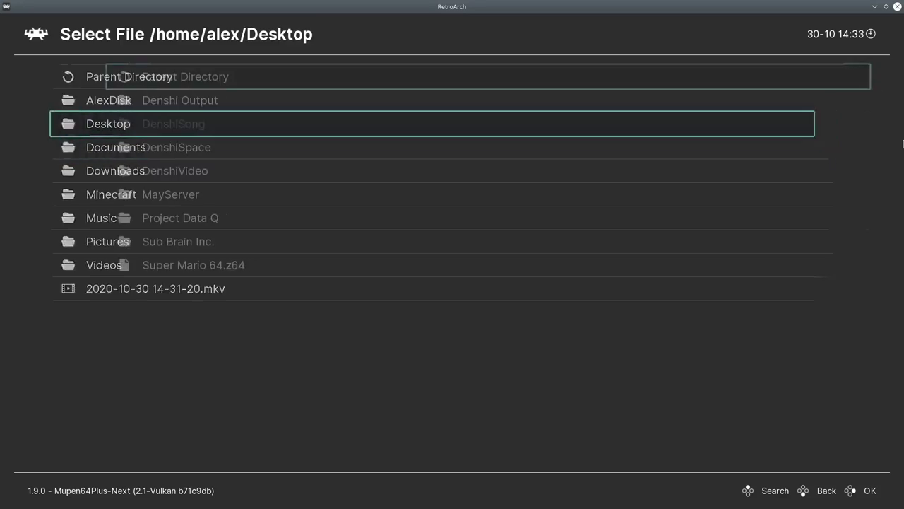
scroll(903, 144, down, 1)
scroll(903, 144, down, 7)
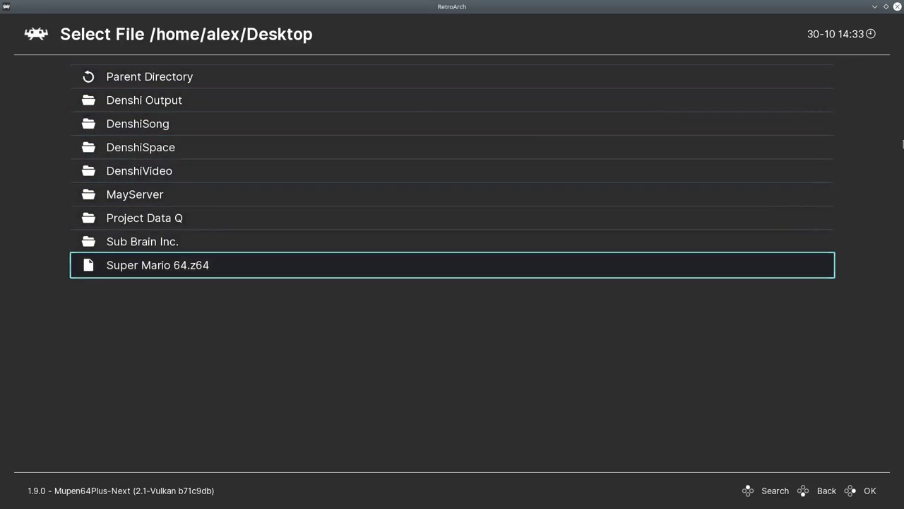
key(Return)
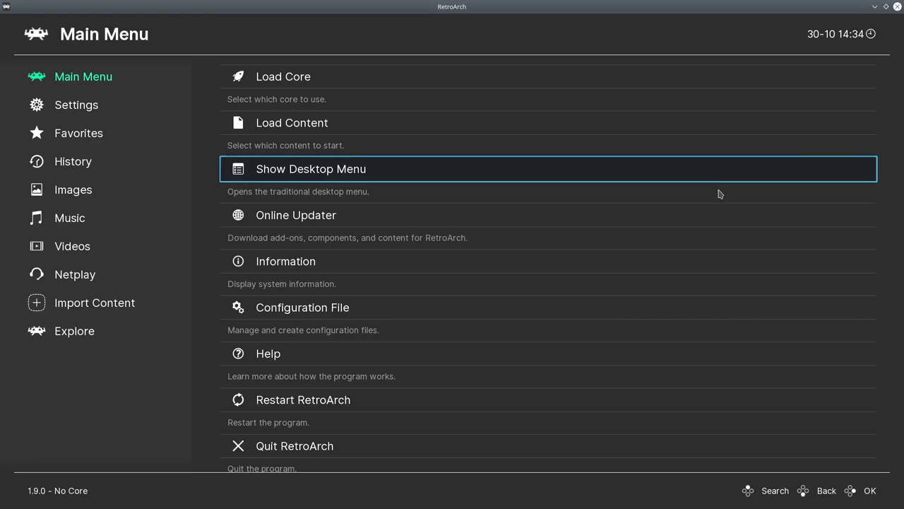
key(Up)
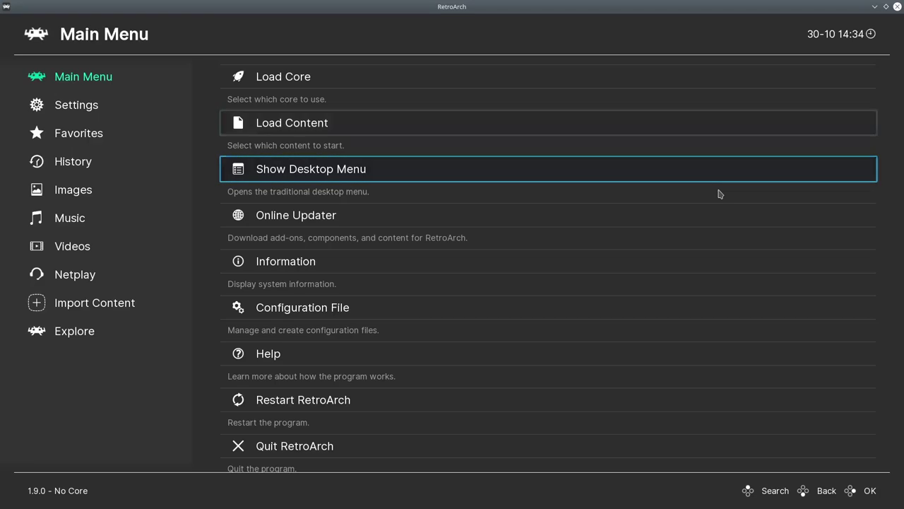
key(Left)
key(Down)
key(Up)
key(Right)
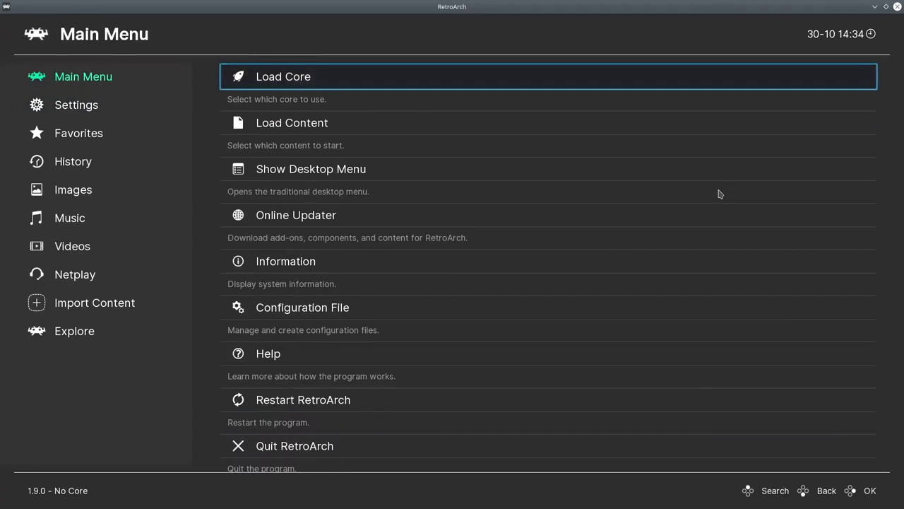
- Look through the Online Updater options and return to the Main Menu
key(Down)
key(Down)
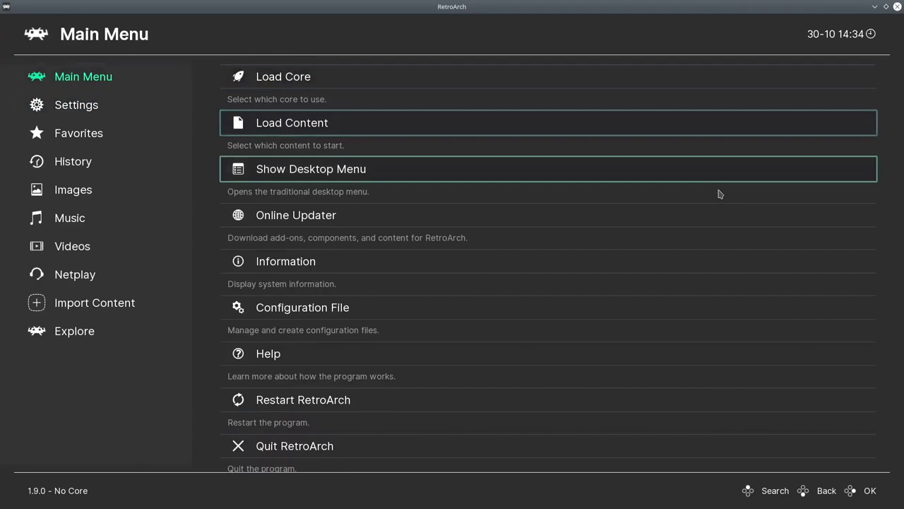
key(Down)
key(Return)
key(Down)
key(Down)
key(Down)
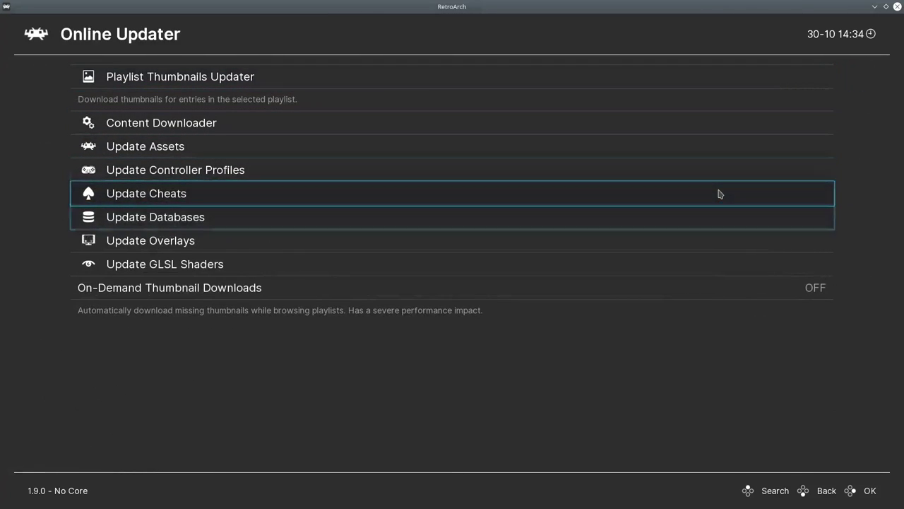
key(Down)
key(Up)
key(Up)
key(Up)
key(BackSpace)
- Go to Import Content and open the Scan Directory location list
key(Left)
key(Down)
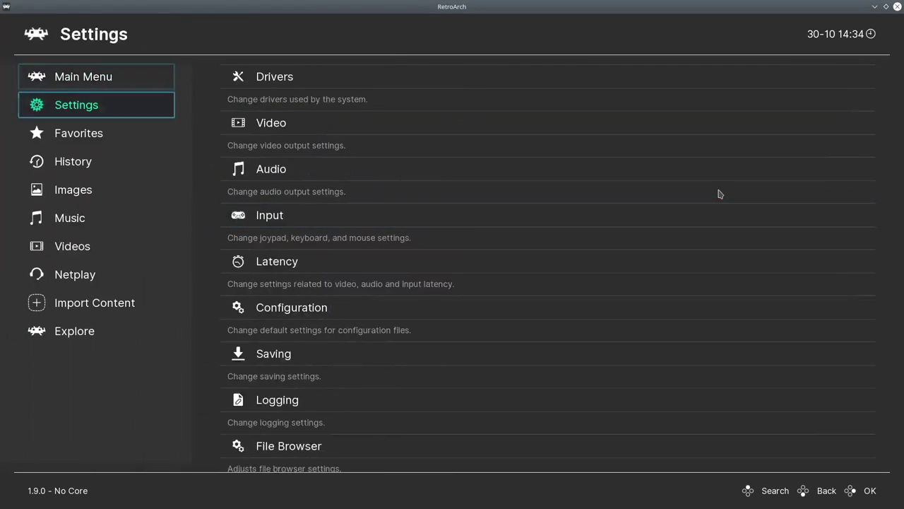
key(Down)
key(Down)
key(Down)
key(Down)
key(Down)
key(Down)
key(Down)
key(Right)
key(Down)
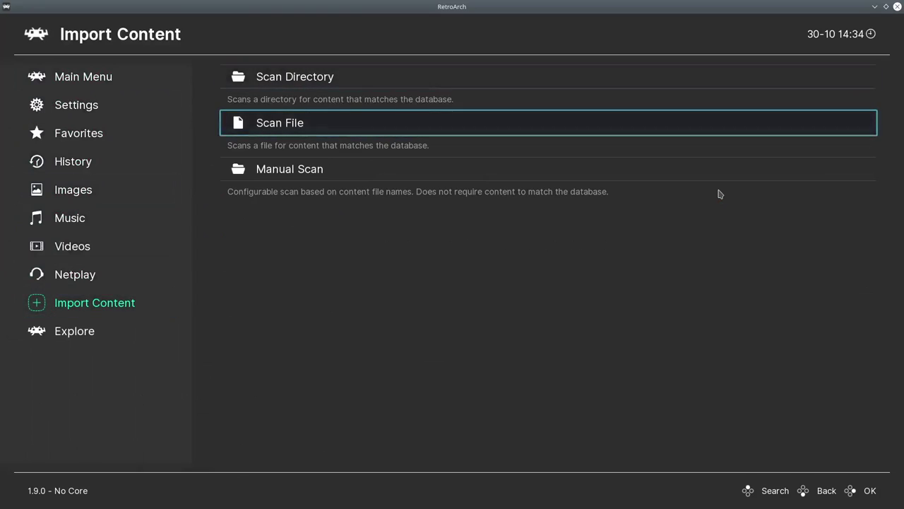
key(Return)
- Scan the Desktop folder in the home directory for game content
key(Down)
key(Return)
key(Down)
key(Down)
key(Down)
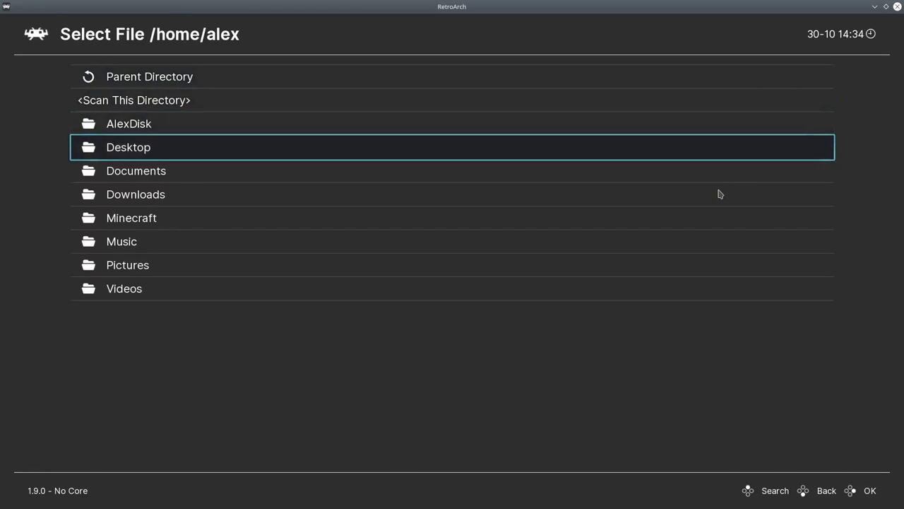
key(Return)
key(Down)
key(Return)
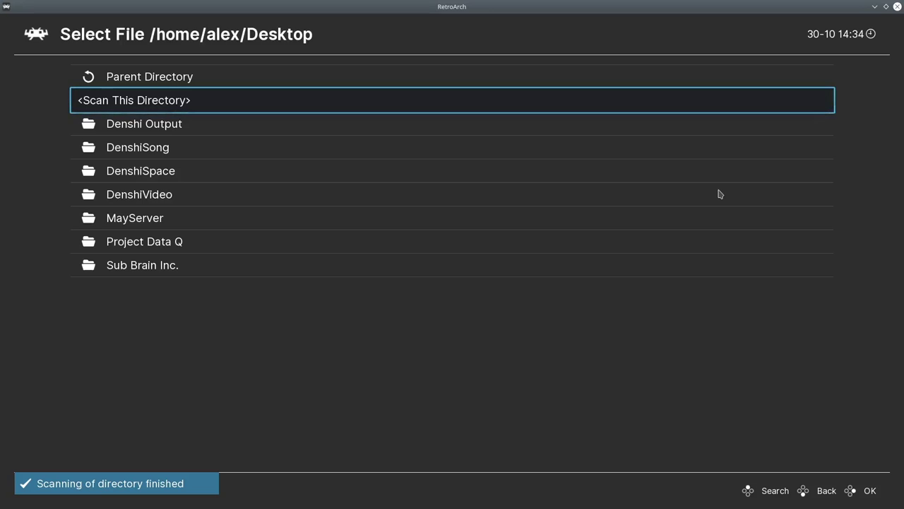
- Leave the Desktop folder's scan browser and return to the Import Content section
key(BackSpace)
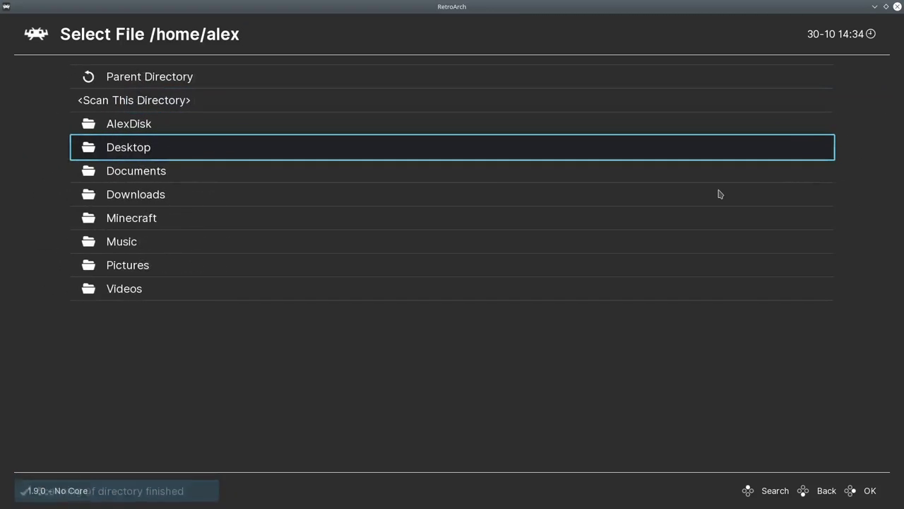
key(BackSpace)
key(Left)
key(Down)
key(Up)
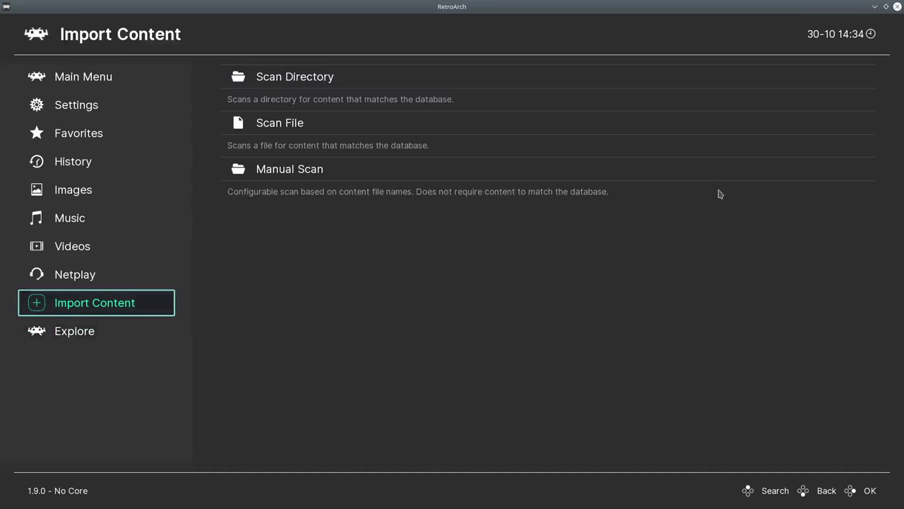
key(Up)
key(Down)
key(Down)
key(Up)
key(Up)
key(Down)
- Go back to the Main Menu section and open the Online Updater
key(Up)
key(Up)
key(Up)
key(Up)
key(Up)
key(Up)
key(Up)
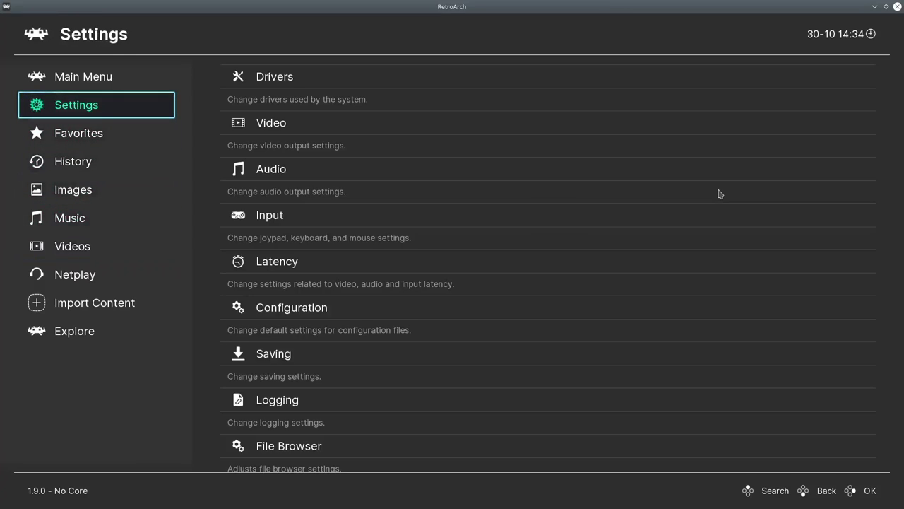
key(Down)
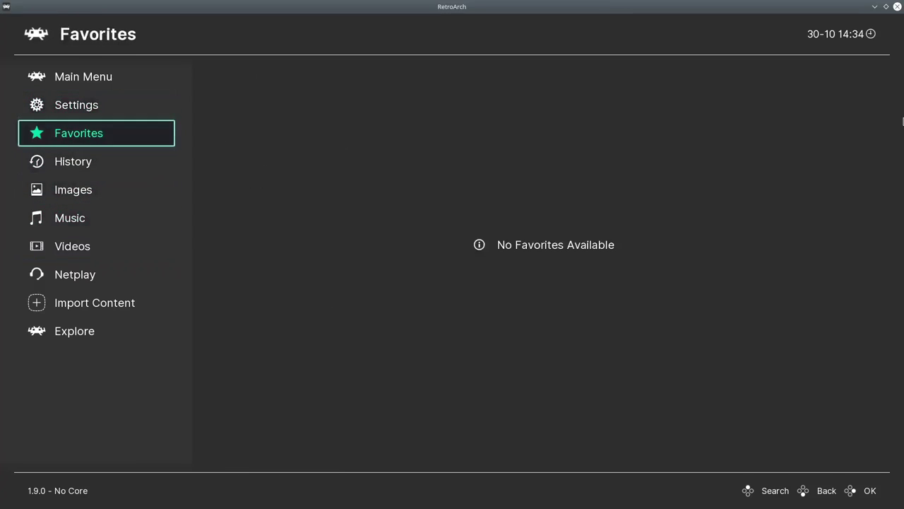
key(Up)
key(Up)
key(Right)
key(Down)
key(Down)
key(Down)
key(Return)
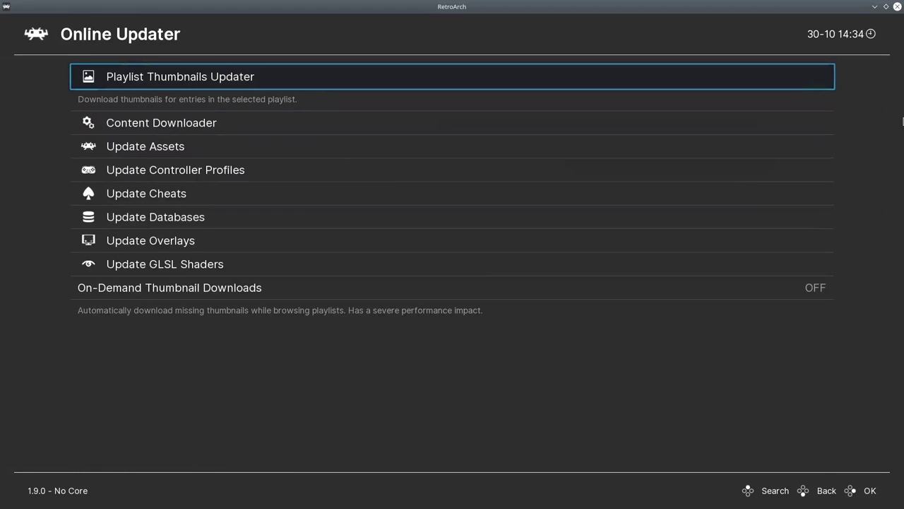
- Run Update Assets and Update Databases in the Online Updater
key(Down)
key(Down)
key(Return)
key(Down)
key(Down)
key(Down)
key(Return)
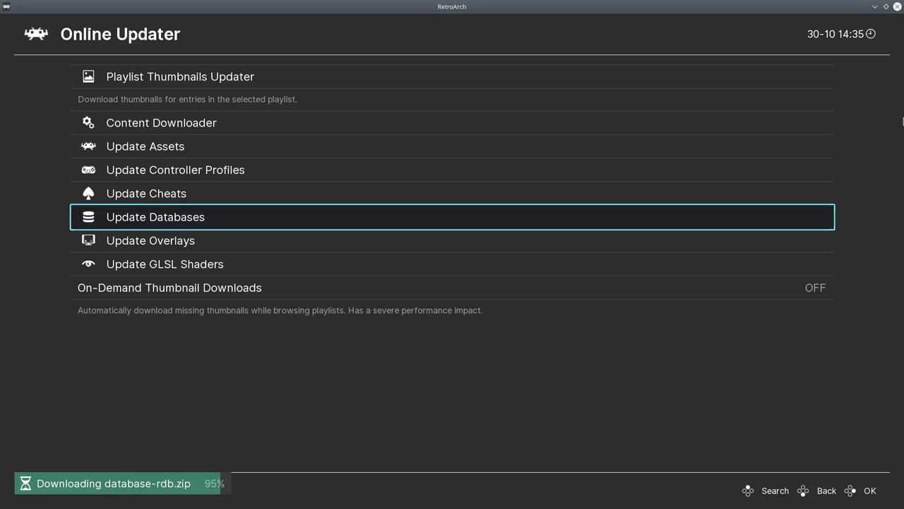
- Leave the Online Updater and go to the Scan Directory option under Import Content
key(BackSpace)
key(Left)
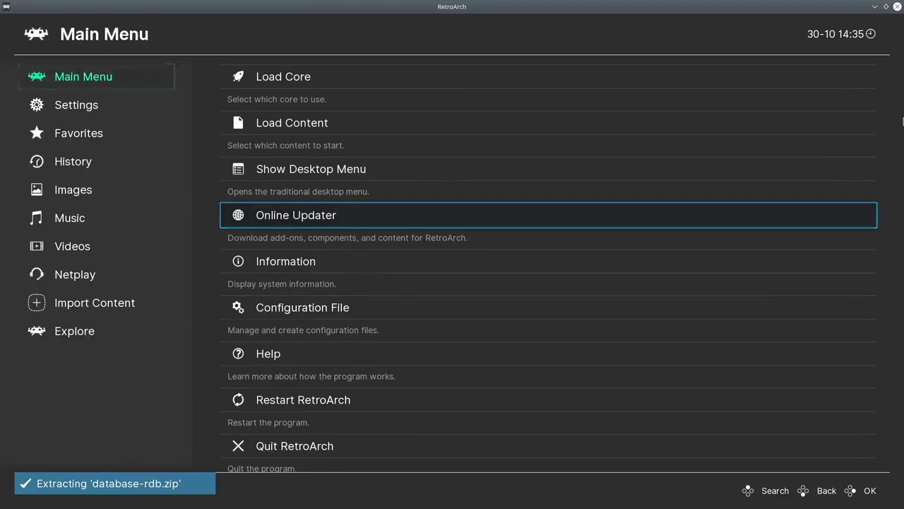
key(Down)
key(Down)
key(Down)
key(Down)
key(Down)
key(Down)
key(Down)
key(Down)
key(Right)
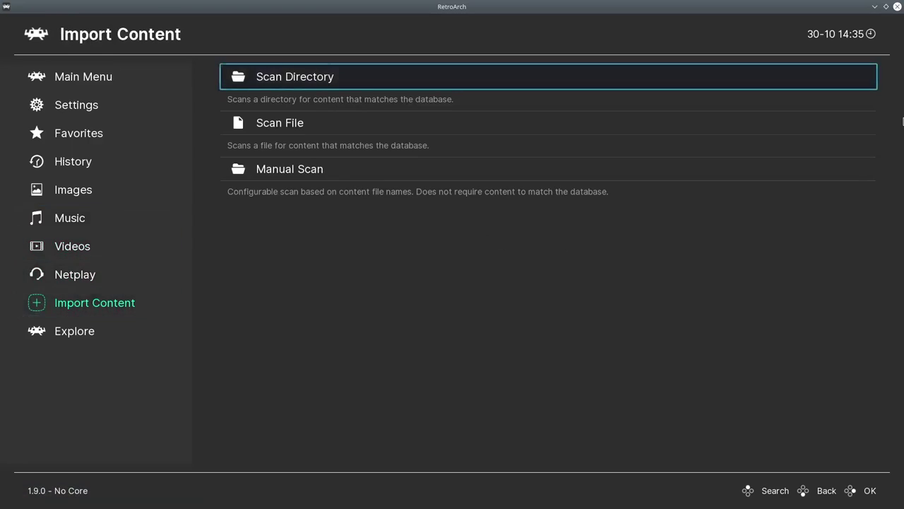
- Scan the Desktop folder in the home directory for content with Scan Directory
key(Return)
key(Down)
key(Return)
key(Down)
key(Down)
key(Down)
key(Return)
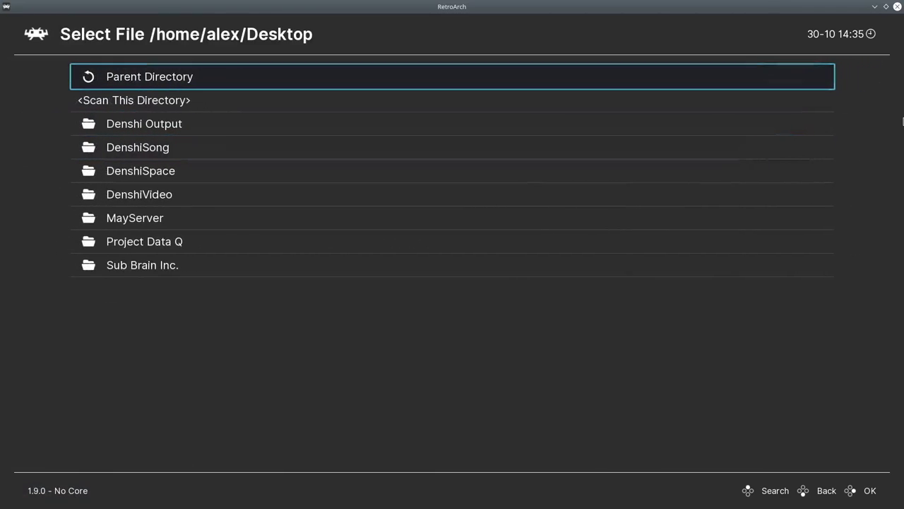
key(Down)
key(Return)
- Leave the scan browser and open the Nintendo 64 playlist
key(BackSpace)
key(BackSpace)
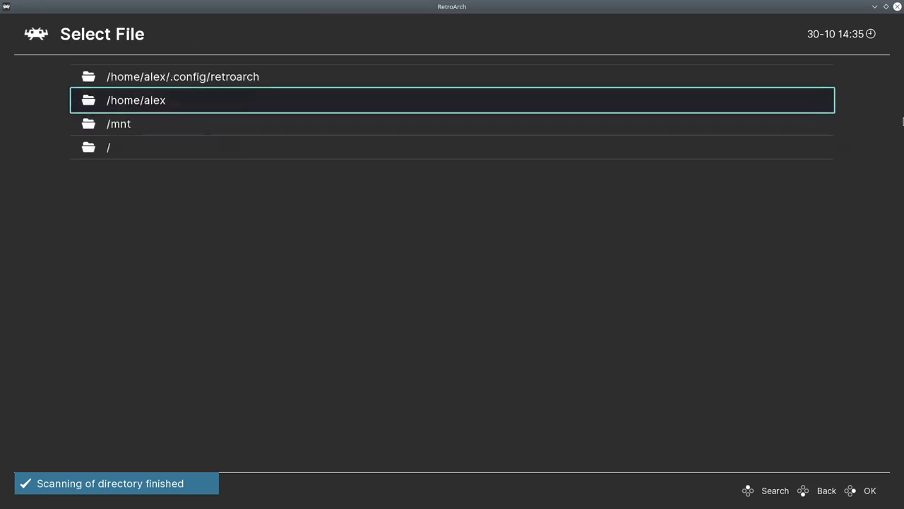
key(BackSpace)
key(Down)
key(Left)
key(Down)
key(Down)
key(Down)
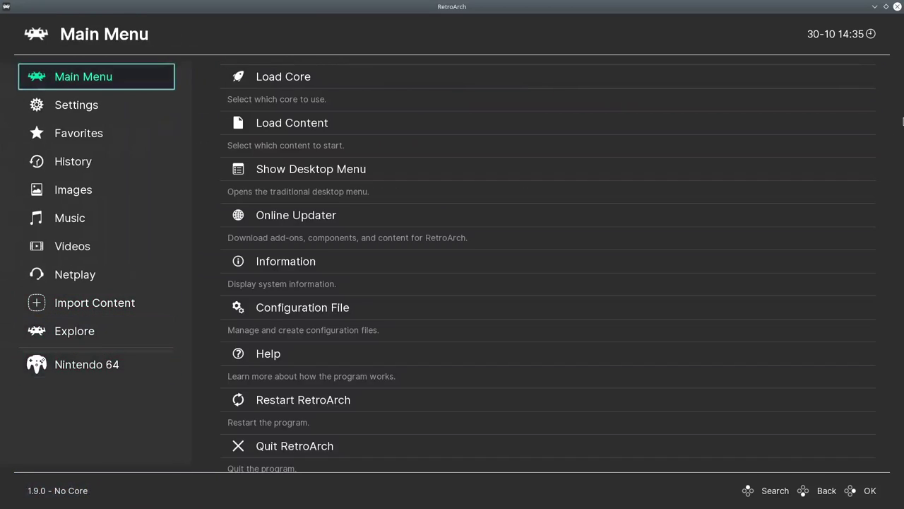
key(Up)
key(Right)
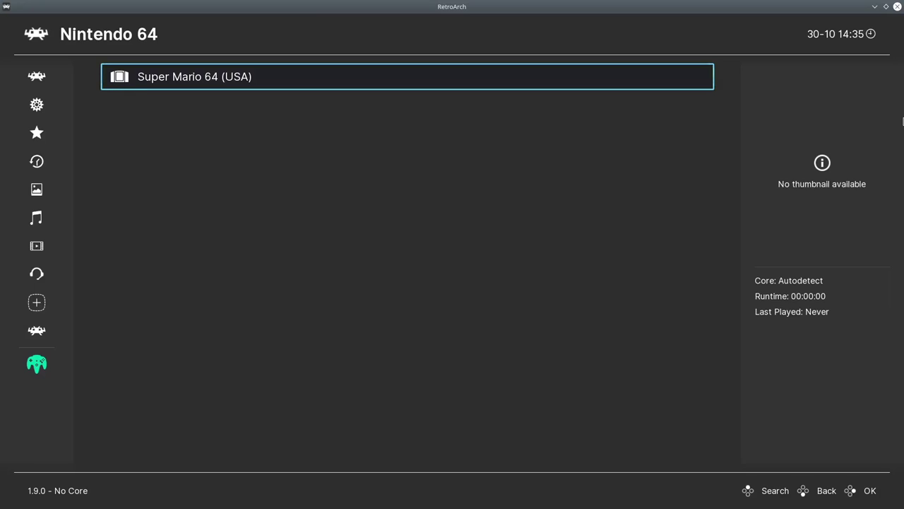
- Return from the Nintendo 64 playlist to the Main Menu section and open the Online Updater
key(Left)
key(Up)
key(Up)
key(Up)
key(Up)
key(Up)
key(Up)
key(Up)
key(Up)
key(Up)
key(Up)
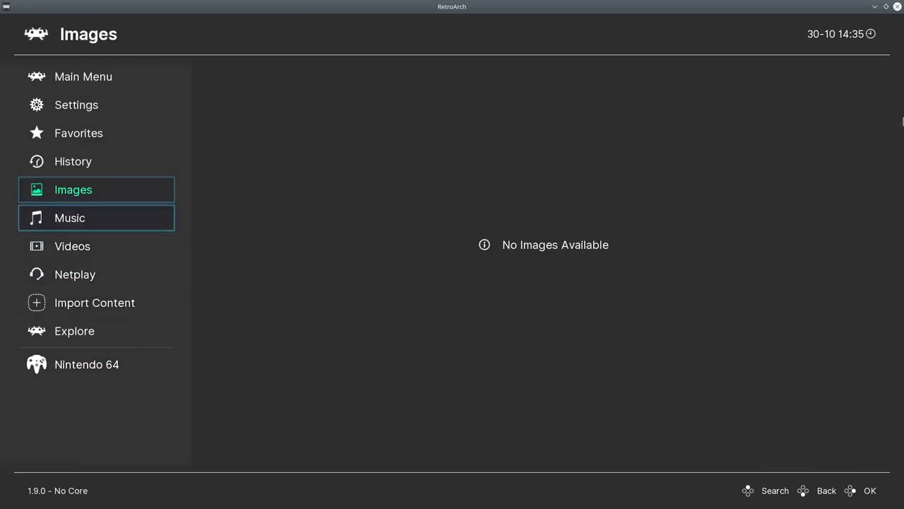
key(Right)
key(Down)
key(Down)
key(Down)
key(Return)
- Download the thumbnails for the Nintendo - Nintendo 64 playlist with the Playlist Thumbnails Updater
key(Down)
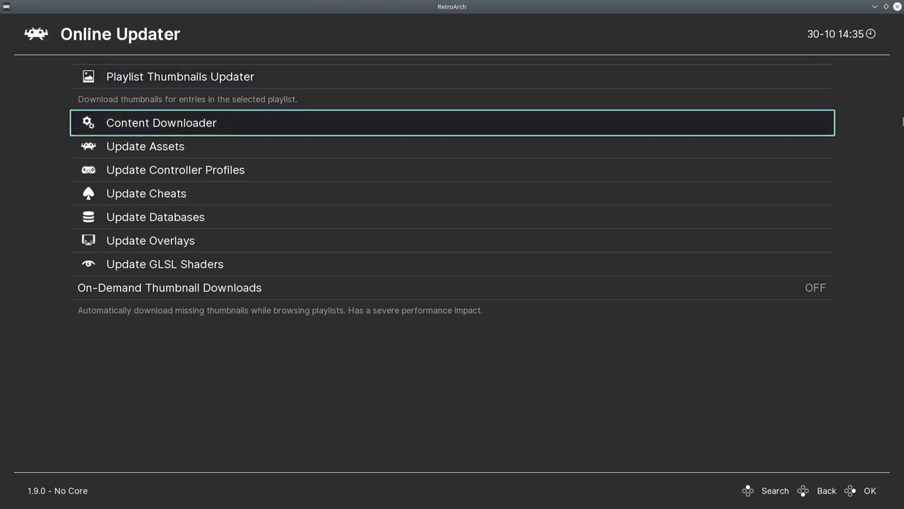
key(Down)
key(Up)
key(Up)
key(Return)
key(Return)
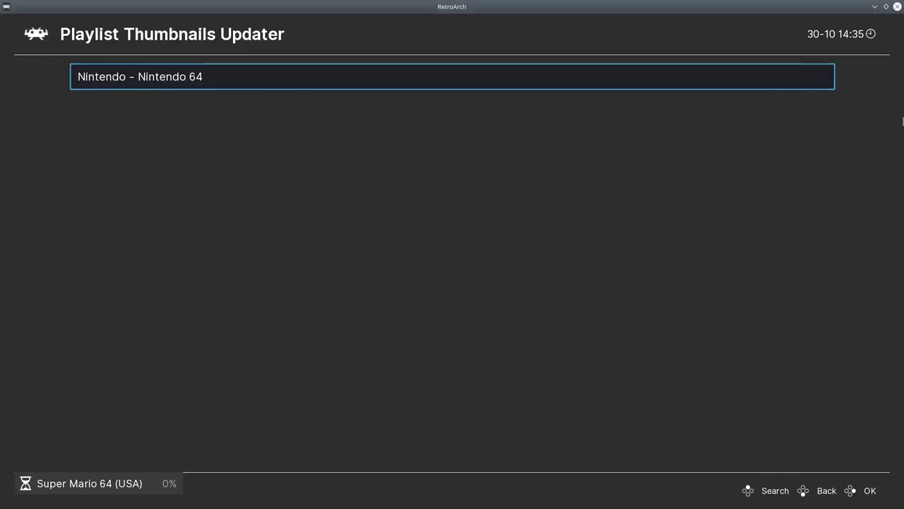
- Leave the thumbnails updater and reopen the Nintendo 64 playlist at Super Mario 64 (USA)
key(BackSpace)
key(BackSpace)
key(Left)
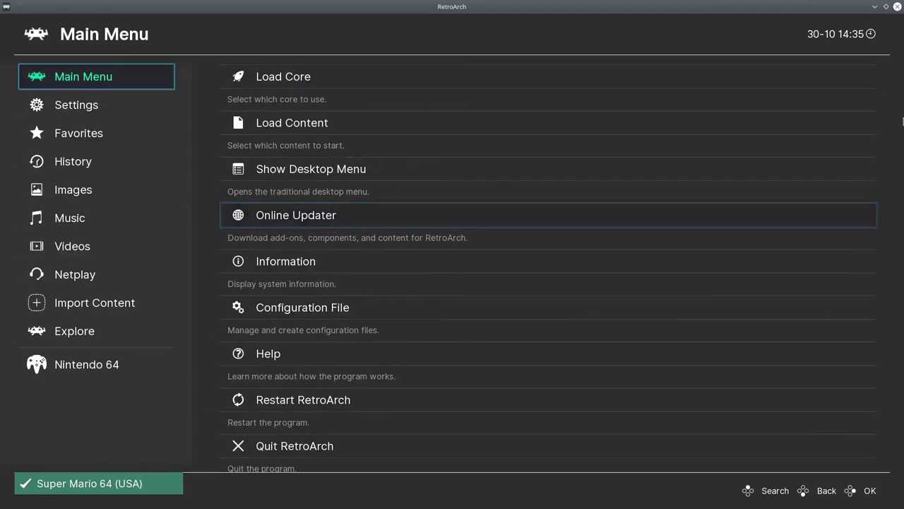
key(Down)
key(Down)
key(Down)
key(Down)
key(Down)
key(Down)
key(Down)
key(Down)
key(Down)
key(Down)
key(Right)
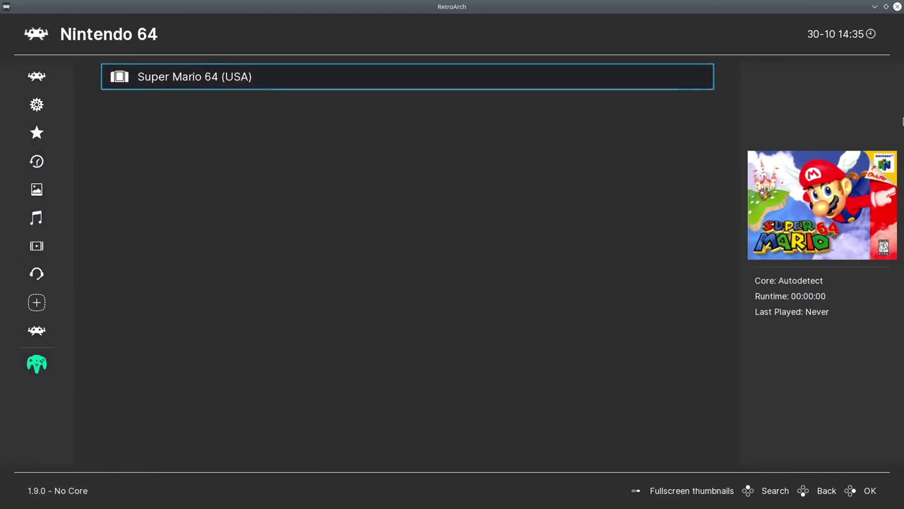
- Look through the options available for the Super Mario 64 (USA) entry
key(Return)
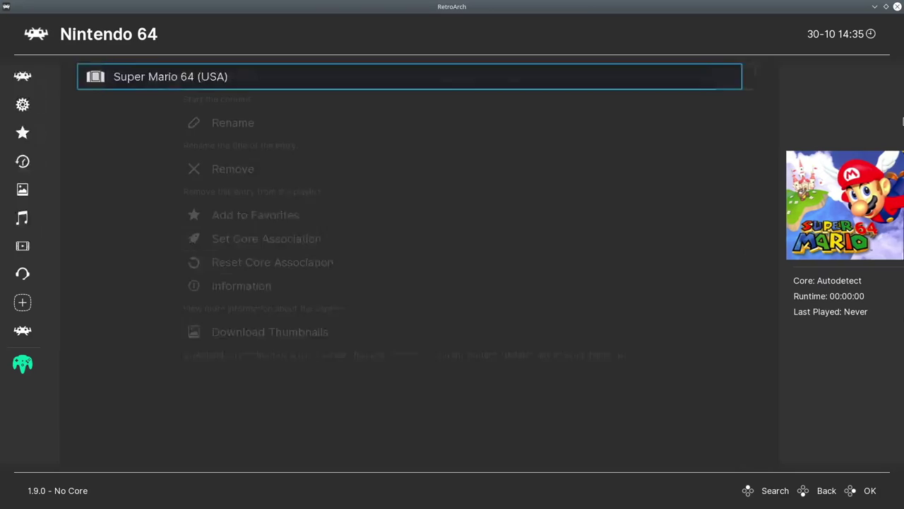
key(Down)
key(Down)
key(Up)
key(Up)
key(Up)
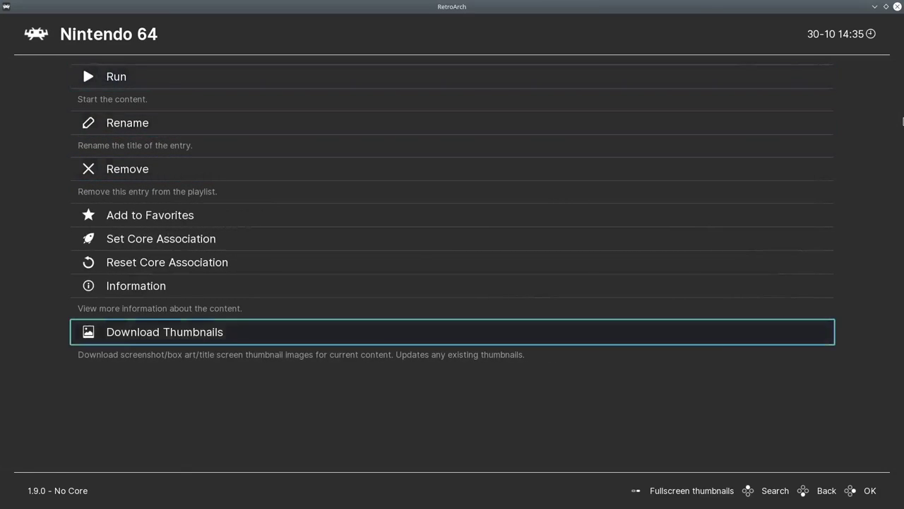
- Leave the Super Mario 64 (USA) entry's options and go to the Settings section
key(BackSpace)
key(Left)
key(Up)
key(Up)
key(Up)
key(Up)
key(Up)
key(Up)
key(Up)
key(Up)
key(Up)
key(Up)
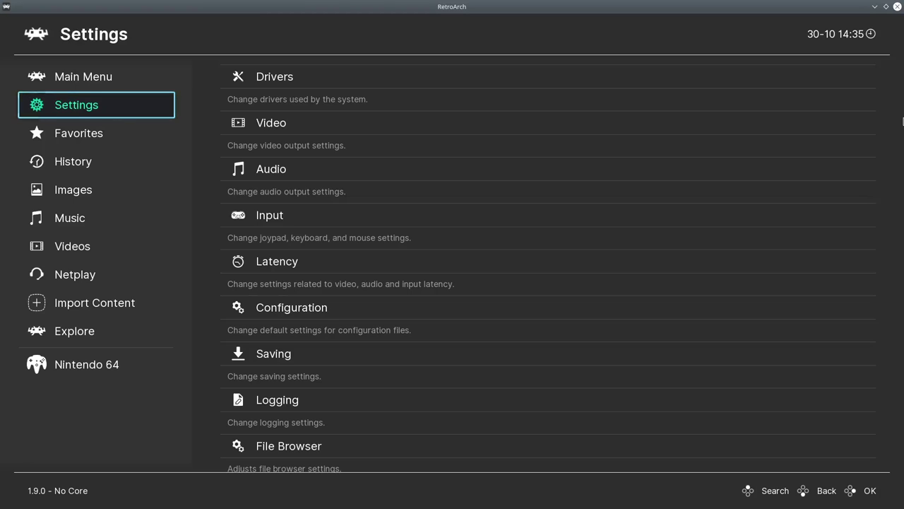
- Open the Input settings for joypad, keyboard and mouse
key(Right)
key(Down)
key(Down)
key(Down)
key(Down)
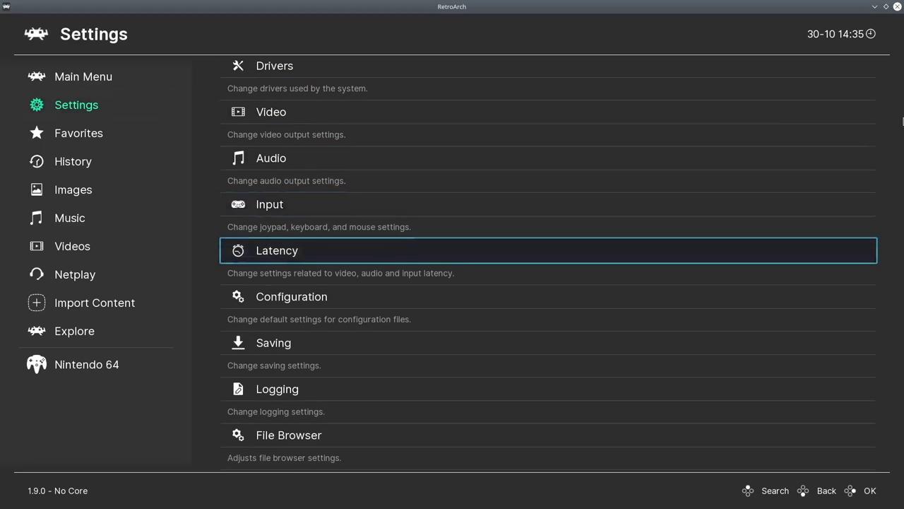
key(Up)
key(Return)
- Open the Port 1 Controls within the Input settings
key(Down)
key(Down)
key(Down)
key(Down)
key(Down)
key(Down)
key(Down)
key(Down)
key(Down)
key(Down)
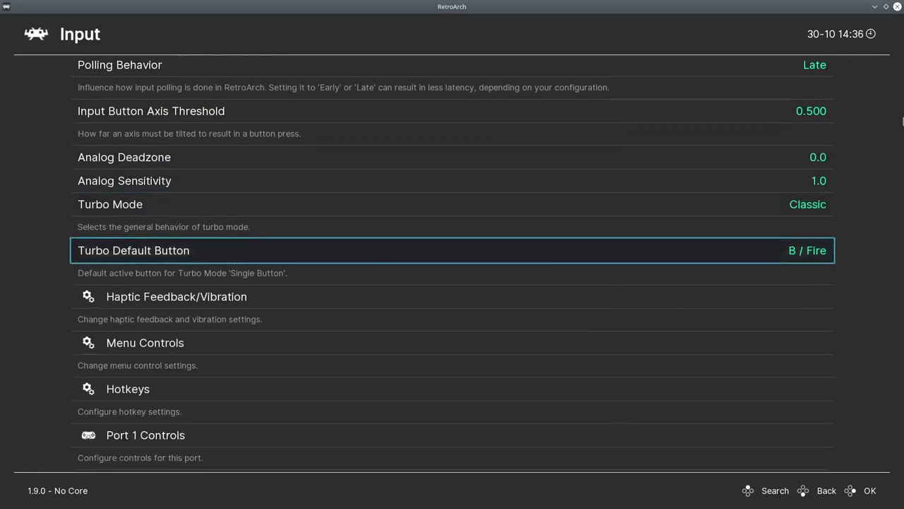
key(Return)
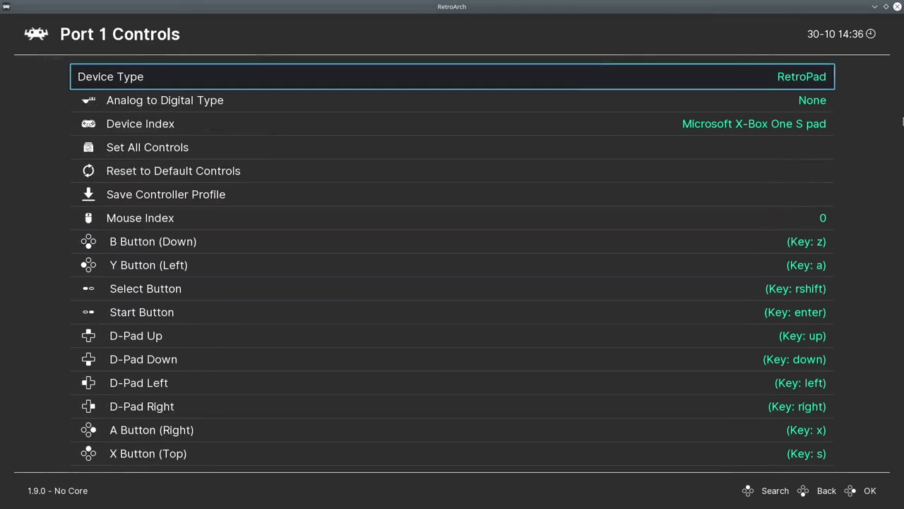
- Bind the B Button (Down) to gamepad button 0 and the Y Button (Left) to gamepad button 2
key(Down)
key(Down)
key(Down)
key(Down)
key(Down)
key(Down)
key(Down)
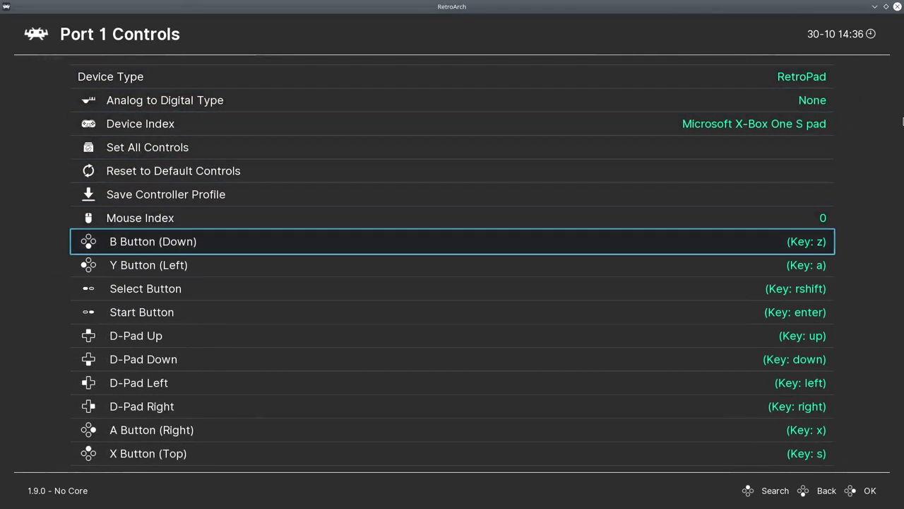
key(Return)
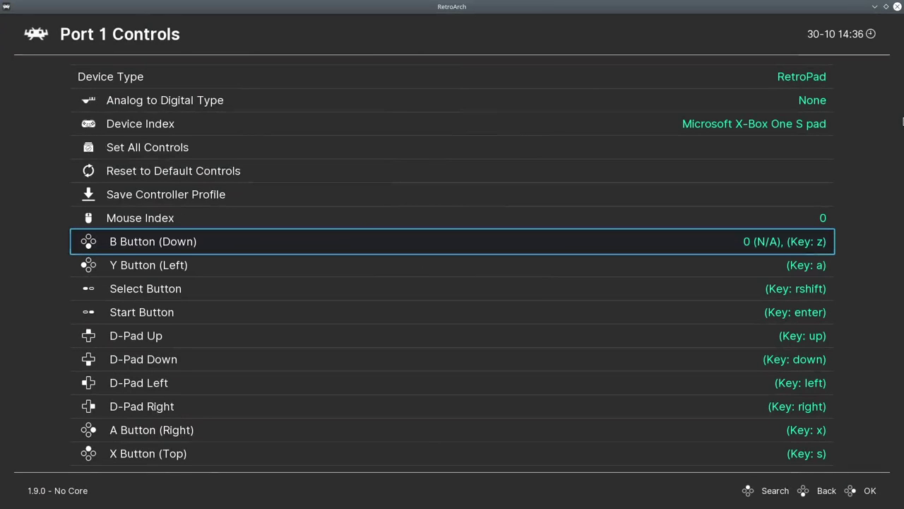
key(Down)
key(Return)
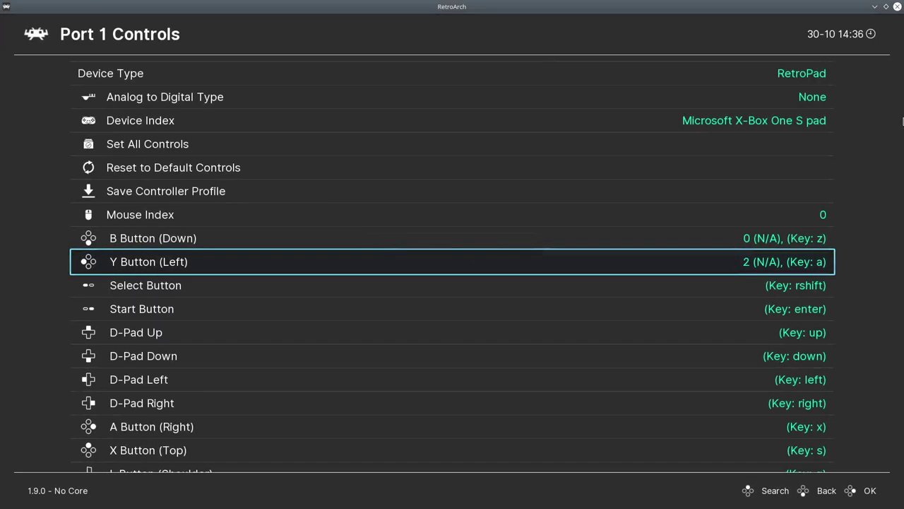
- Bind the Select Button to gamepad button 6, the Start Button to 7 and D-Pad Up to Hat #0 up
key(Down)
key(Return)
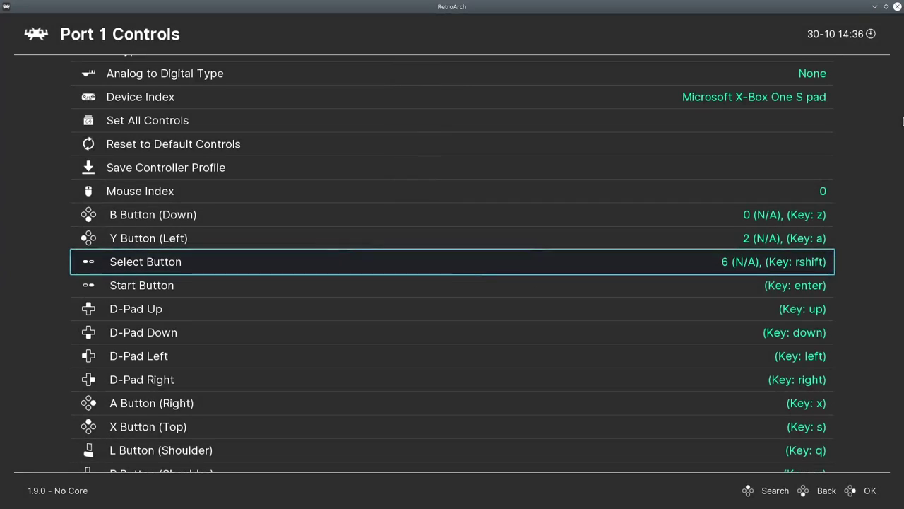
key(Down)
key(Return)
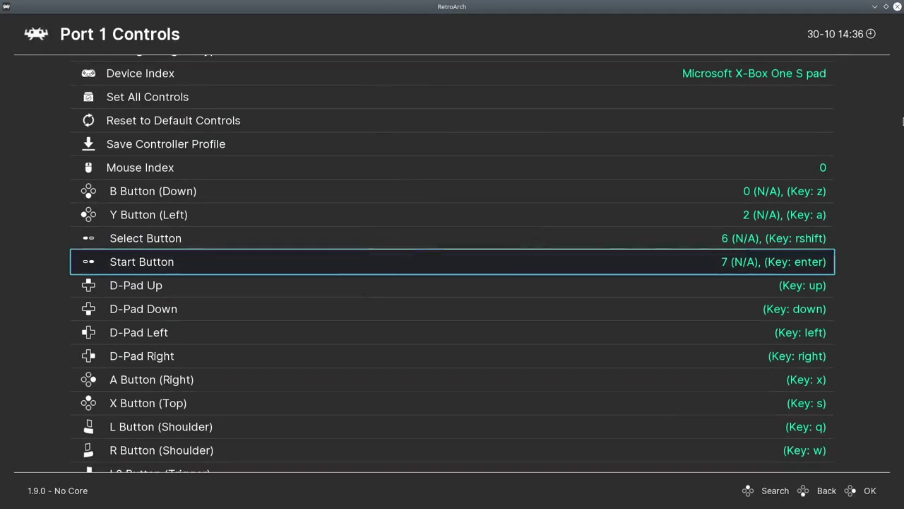
key(Down)
key(Return)
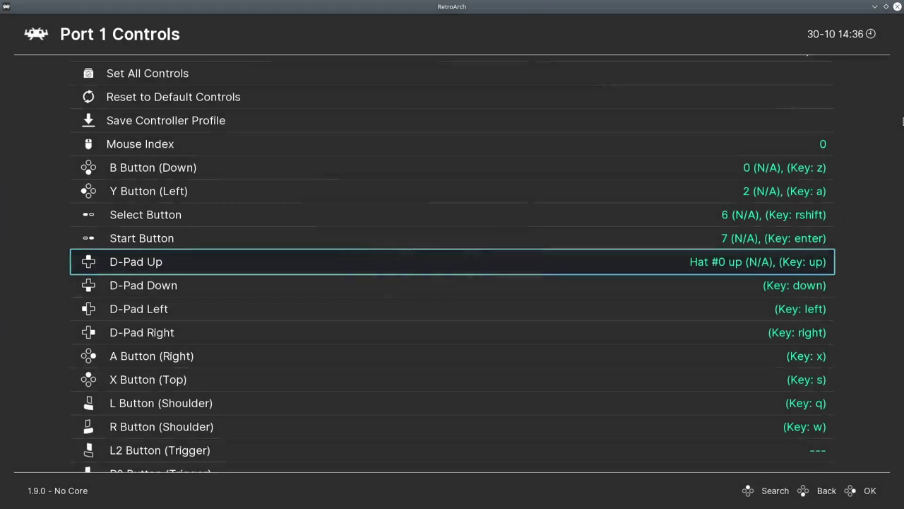
- Review the remaining Port 1 control bindings below D-Pad Up and return to the main Settings list
key(Down)
key(Down)
key(Down)
key(Down)
key(Down)
key(Down)
key(Down)
key(Down)
key(Down)
key(Down)
key(Down)
key(Down)
key(Down)
key(Down)
key(Down)
key(Down)
key(BackSpace)
key(BackSpace)
key(BackSpace)
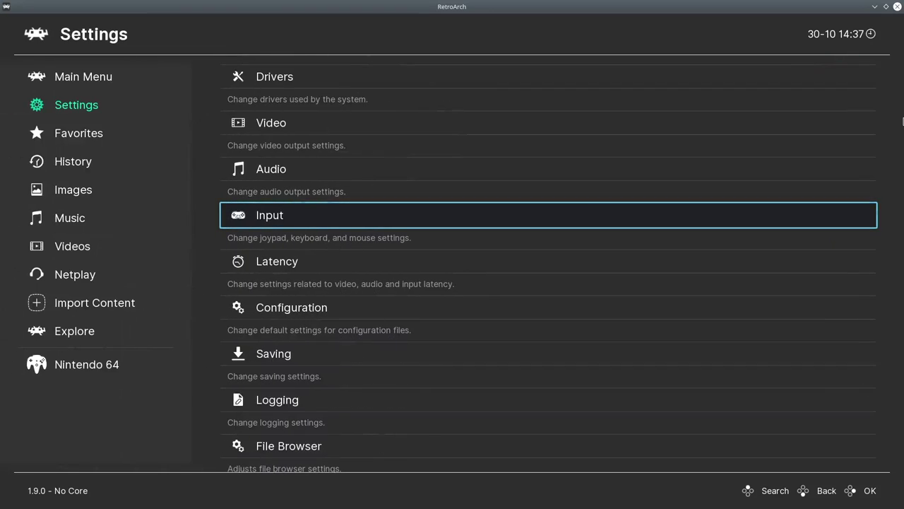
key(Right)
key(Up)
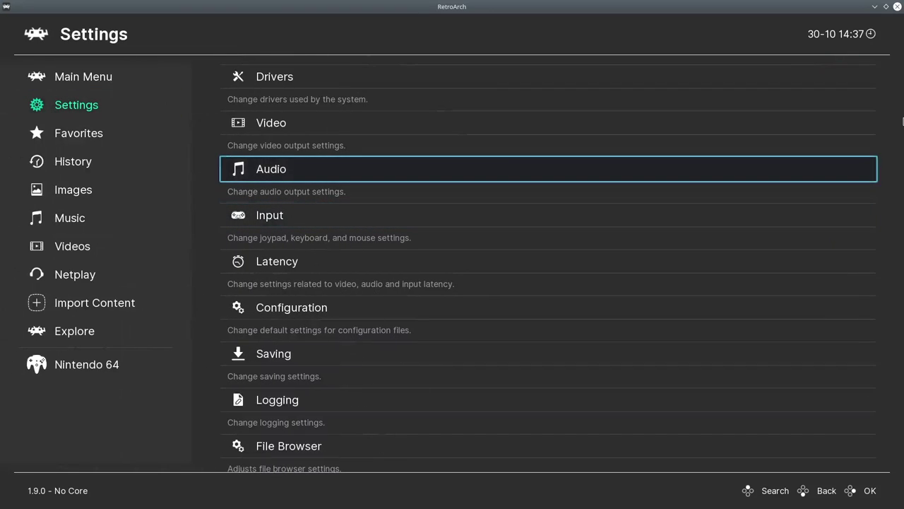
key(BackSpace)
key(Up)
key(Down)
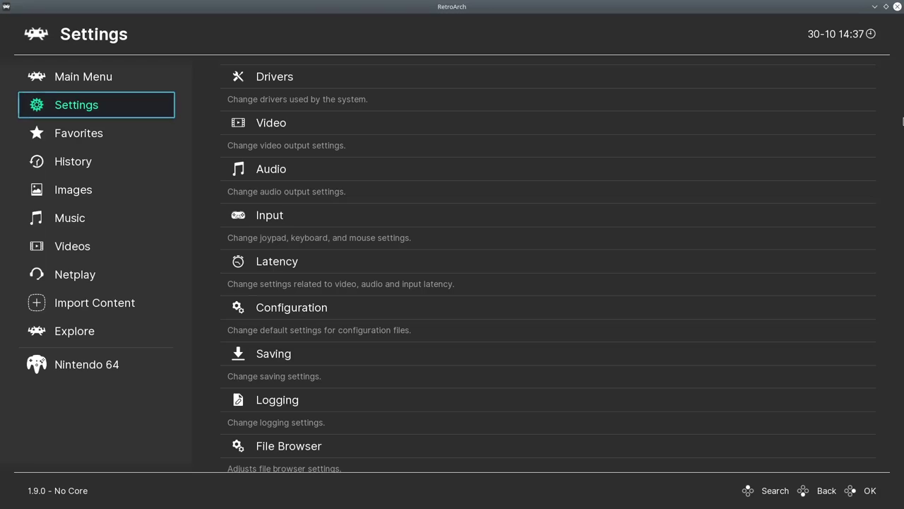
key(Down)
key(Up)
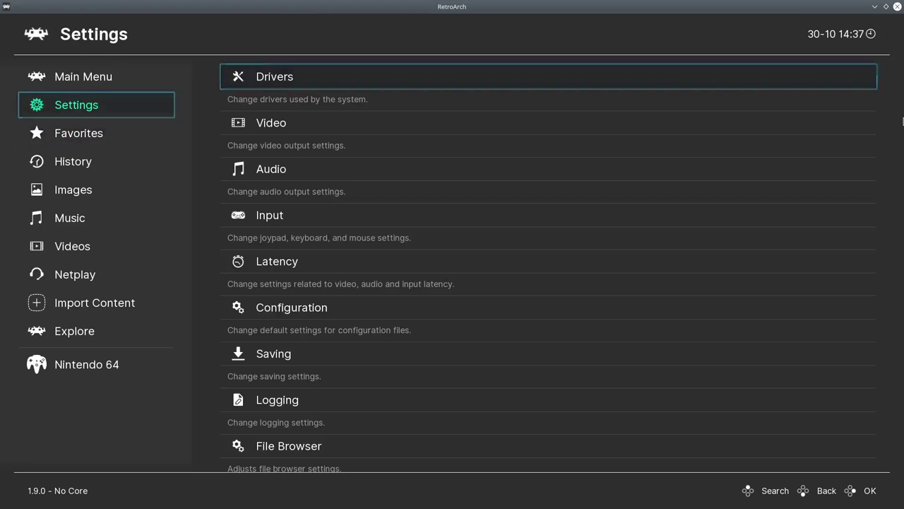
- Open the Content Downloader from the Main Menu's Online Updater
key(Up)
key(Right)
key(Down)
key(Down)
key(Down)
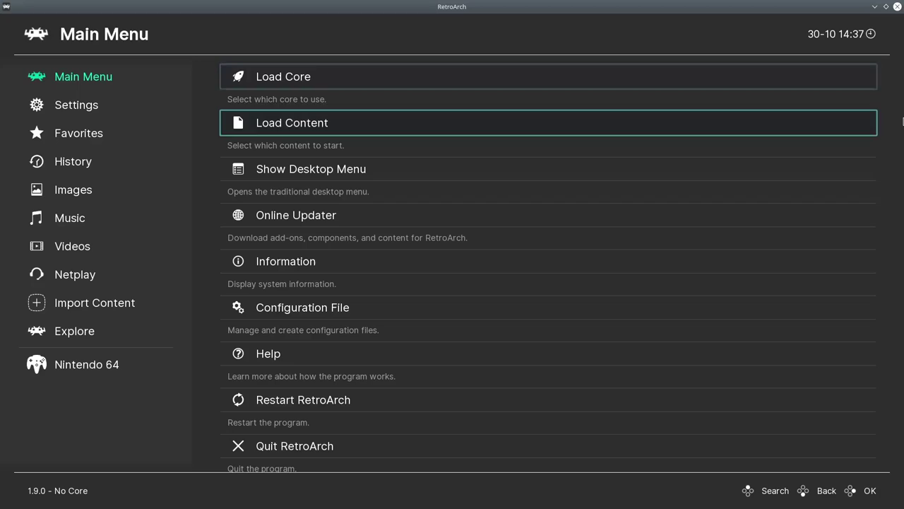
key(Return)
key(Down)
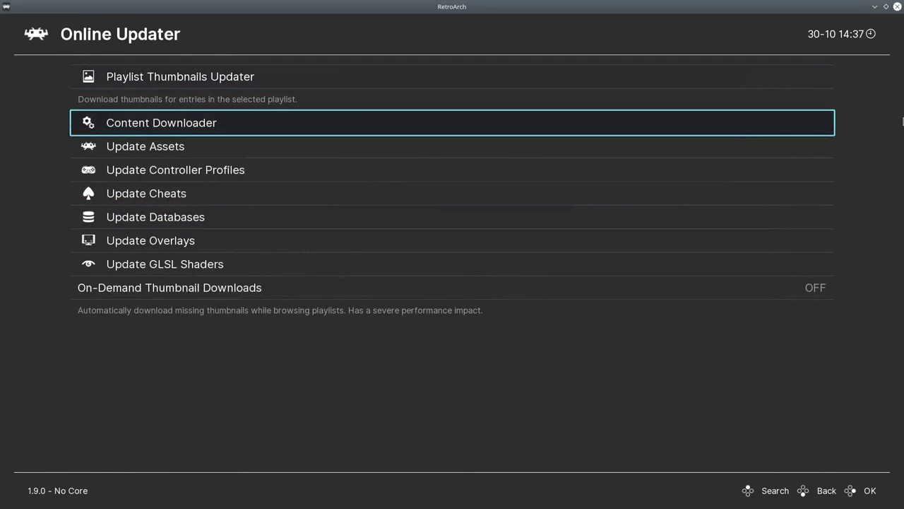
key(Return)
- Look through the systems offered in the Content Downloader
key(Down)
key(Down)
key(Down)
key(Down)
key(Down)
key(Down)
key(Down)
key(Down)
key(Down)
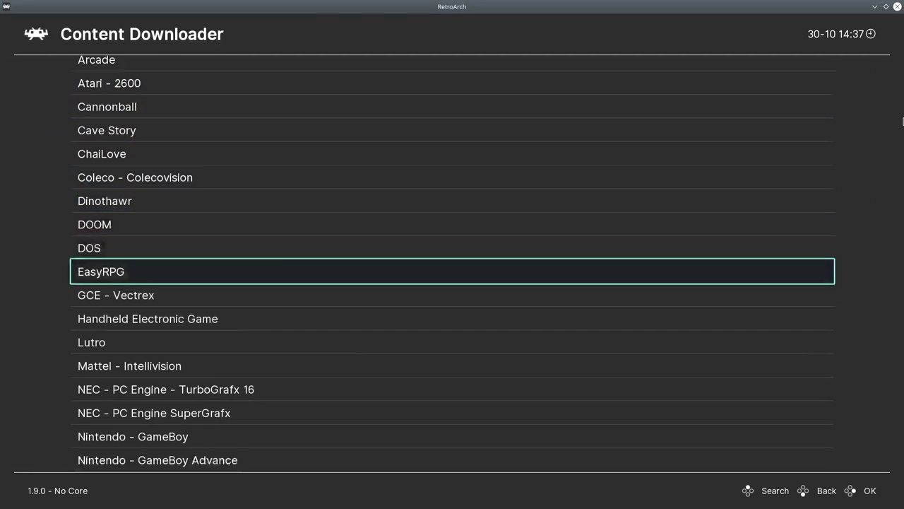
key(Up)
key(Up)
- Examine the downloadable games for Nintendo - GameBoy and return to the Main Menu
key(Down)
key(Down)
key(Down)
key(Down)
key(Down)
key(Down)
key(Down)
key(Down)
key(Down)
key(Return)
key(Down)
key(Down)
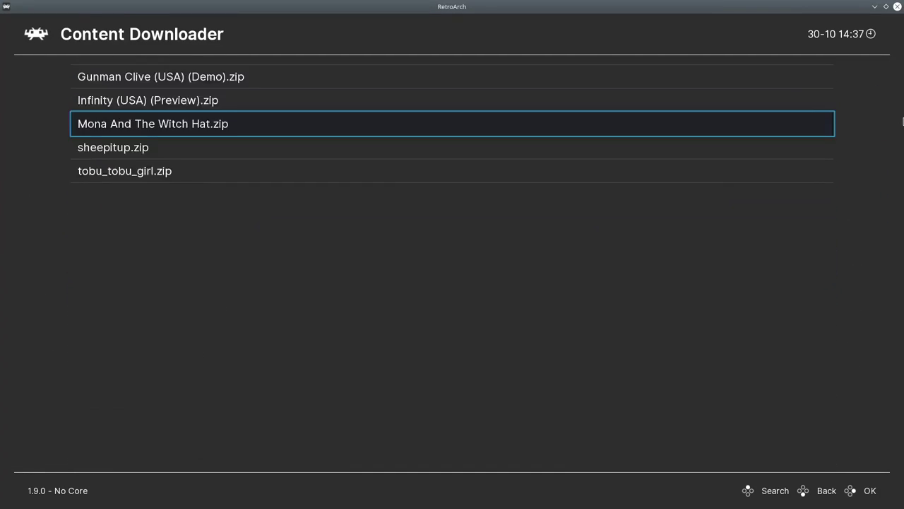
key(BackSpace)
key(BackSpace)
key(BackSpace)
key(BackSpace)
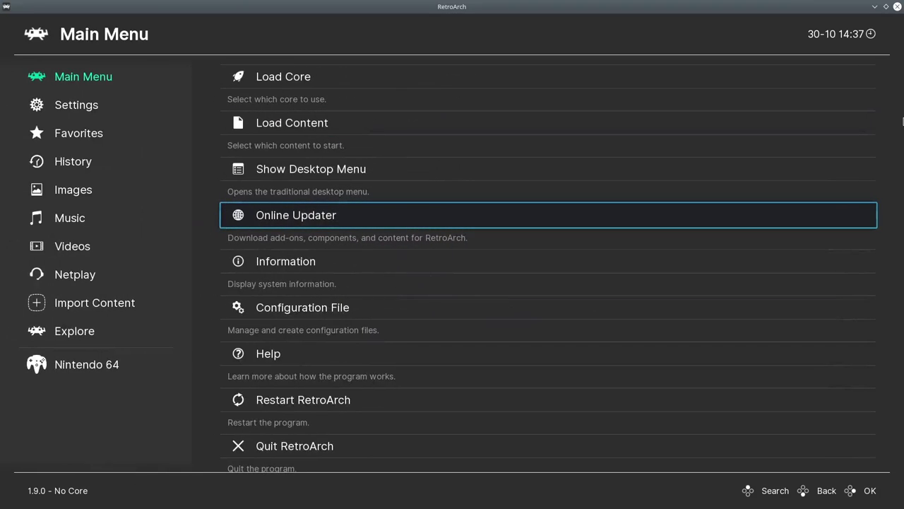
key(Left)
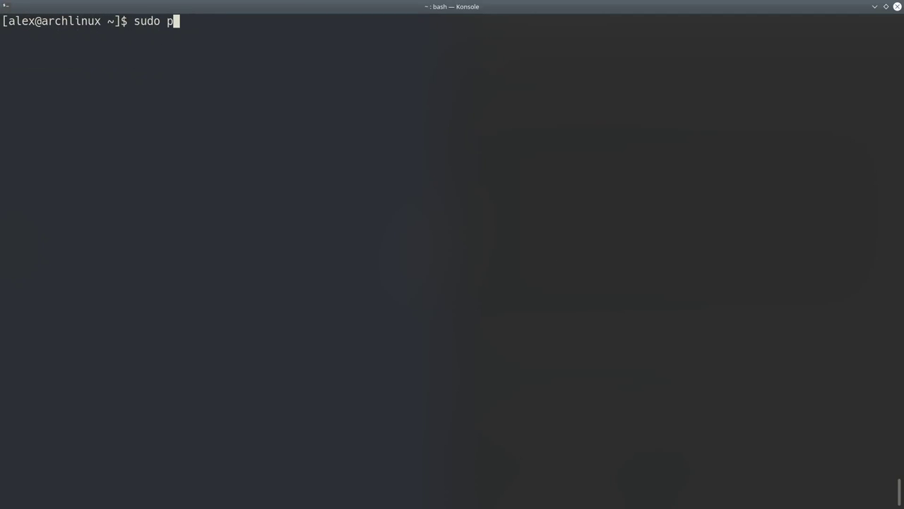
- In Konsole, list all available libretro packages with sudo pacman -Ss libretro and clear the terminal
text(man -S s libretro)
key(Return)
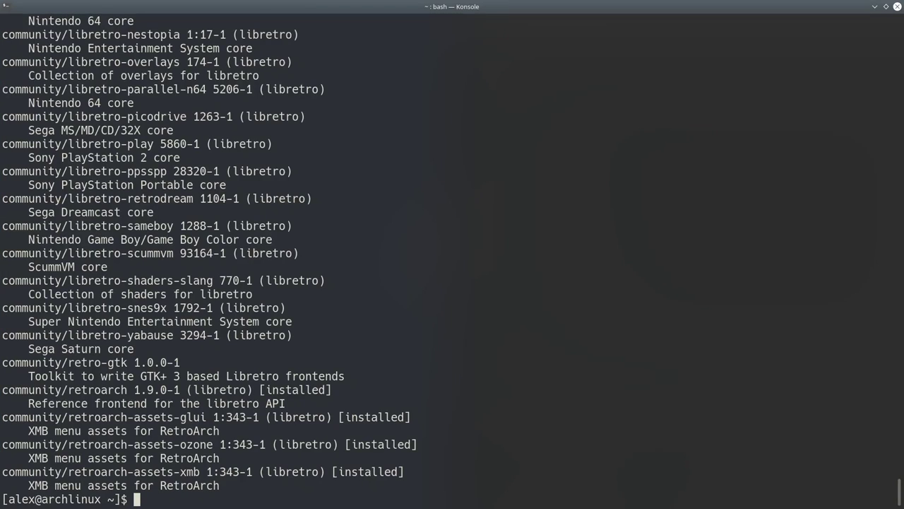
key(ctrl+l)
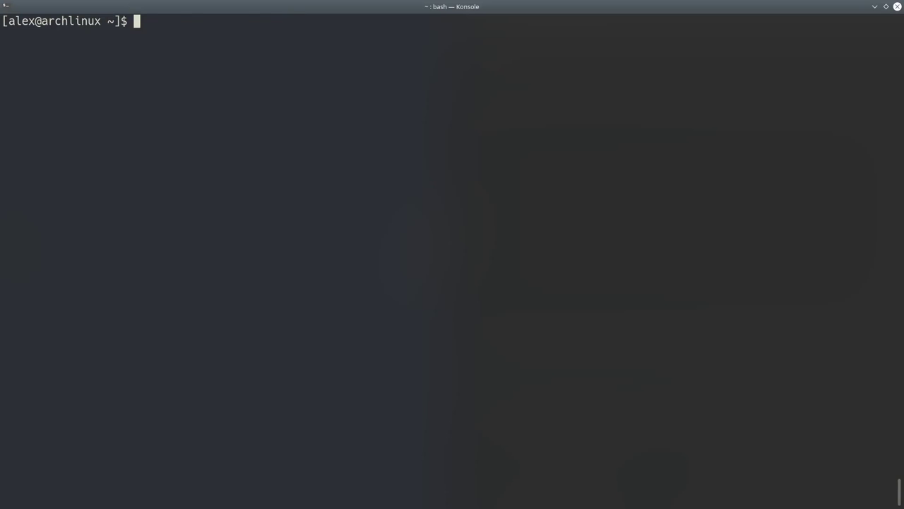
- Repeat the libretro package search, filtered with grep "snes"
key(Up)
text(| grep ")
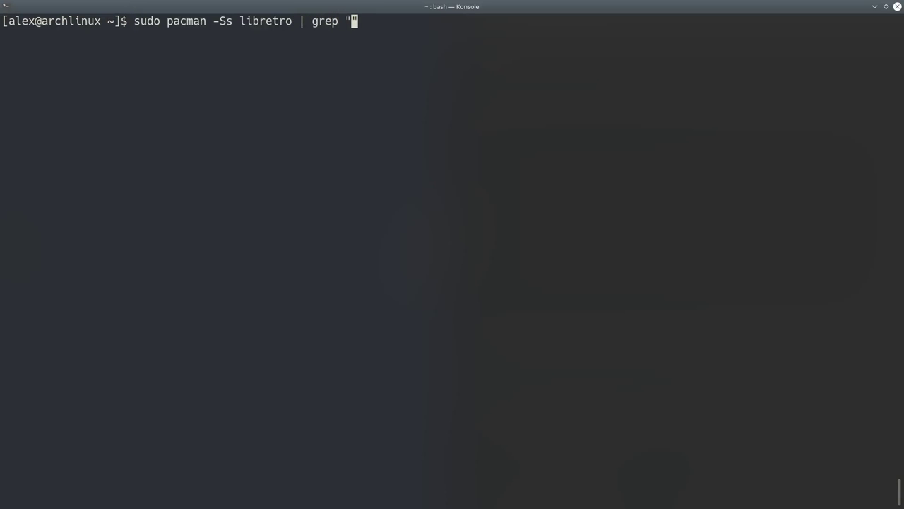
text(snes")
key(Return)
text(y)
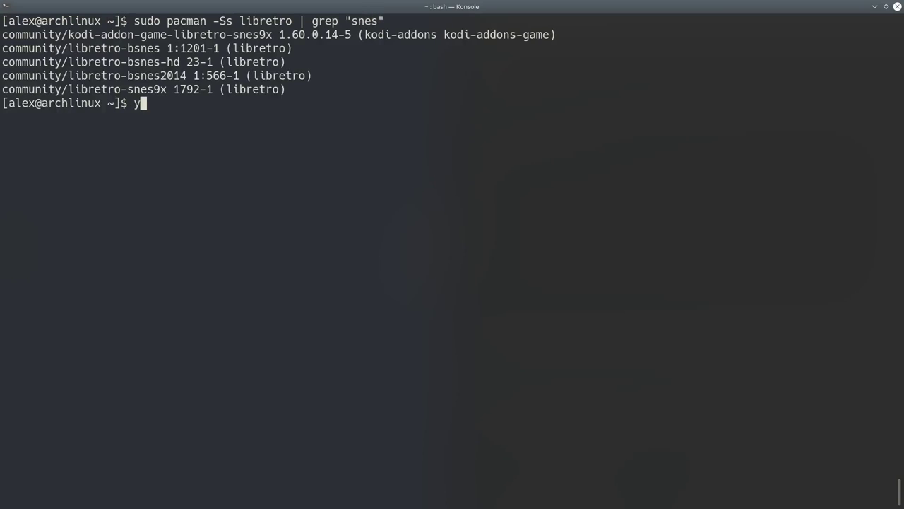
text(ay -S)
key(ctrl+u)
- Install the libretro-snes9x package with sudo pacman -S, accepting the installation, and clear the terminal
text(sudo pacman -S lib)
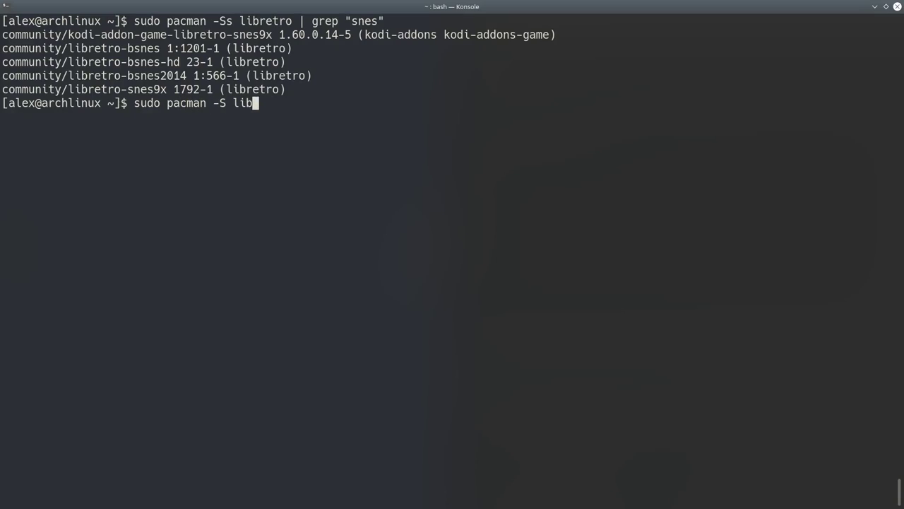
text(retro-snes9x)
key(Return)
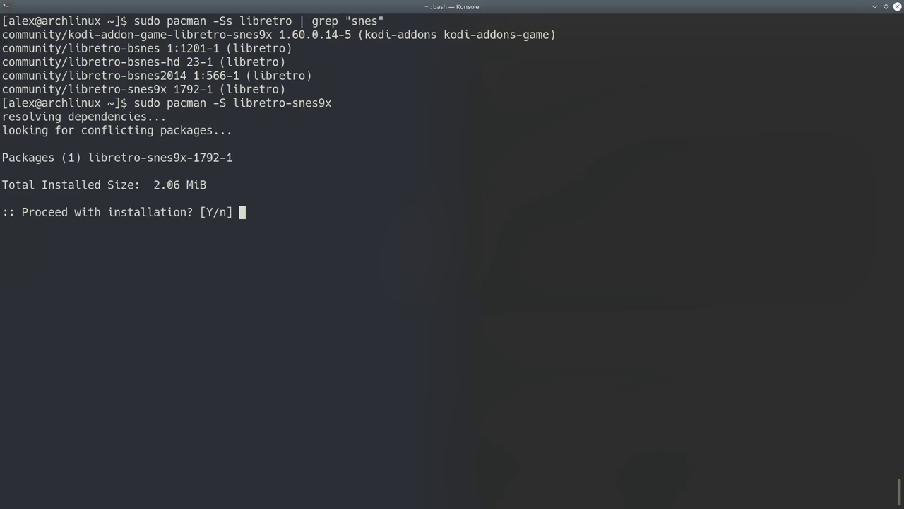
key(Return)
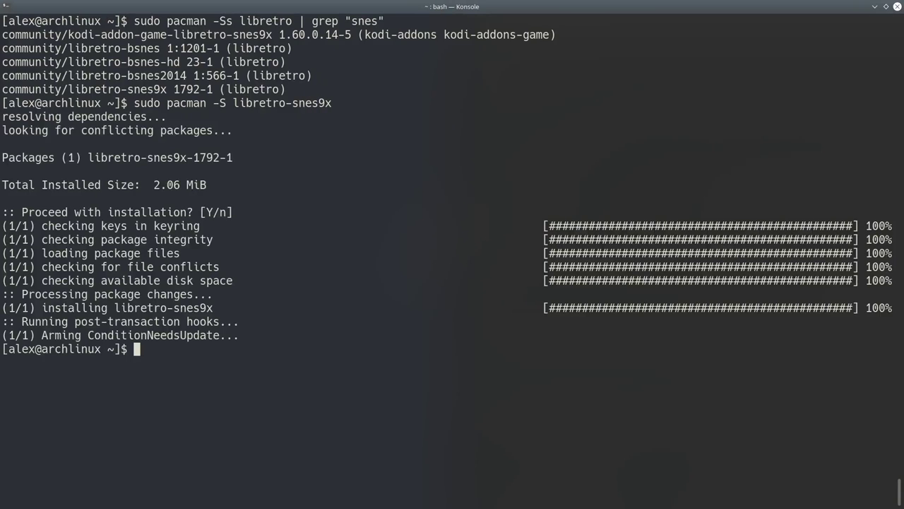
key(ctrl+l)
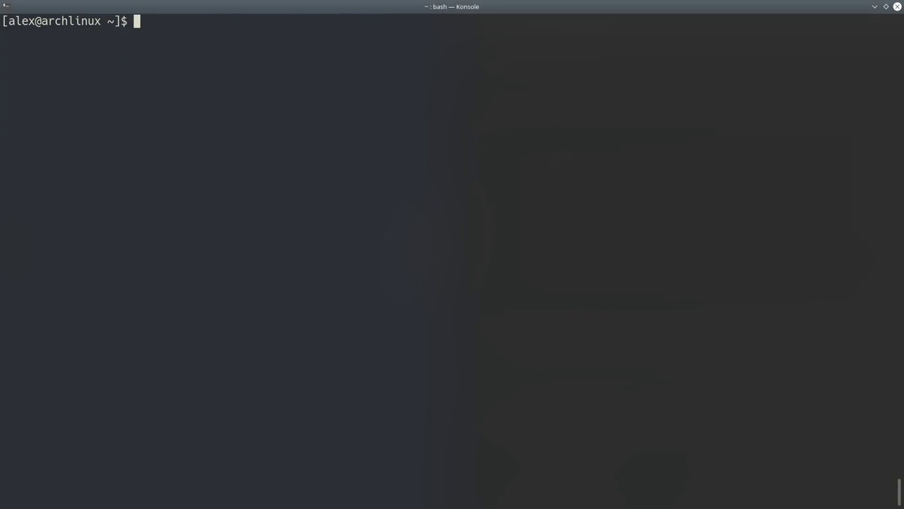